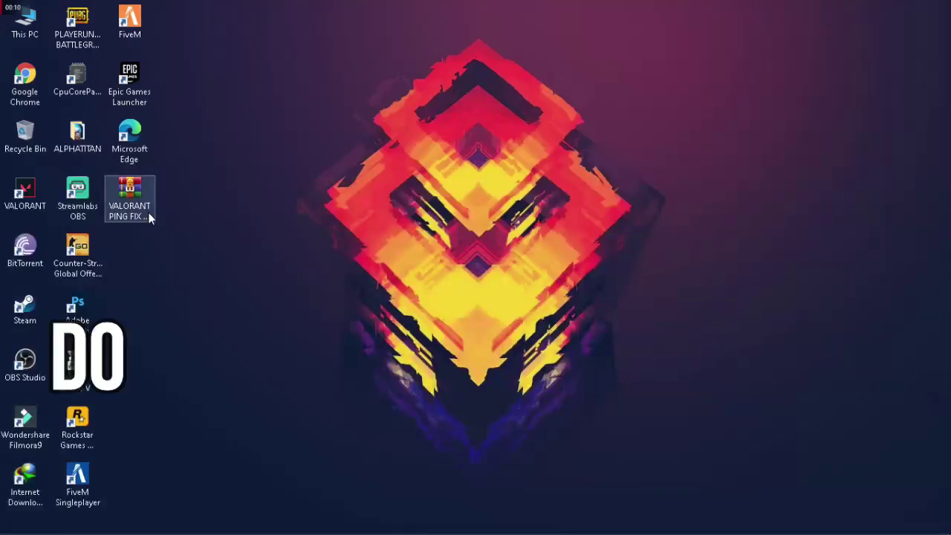
Drag the VALORANT PING FIX PATCH .rar archive out to empty desktop space on the right
left_click_drag(148, 211, 691, 78)
Extract the ping fix archive here with WinRAR, entering the archive password
right_click(518, 130)
left_click(553, 189)
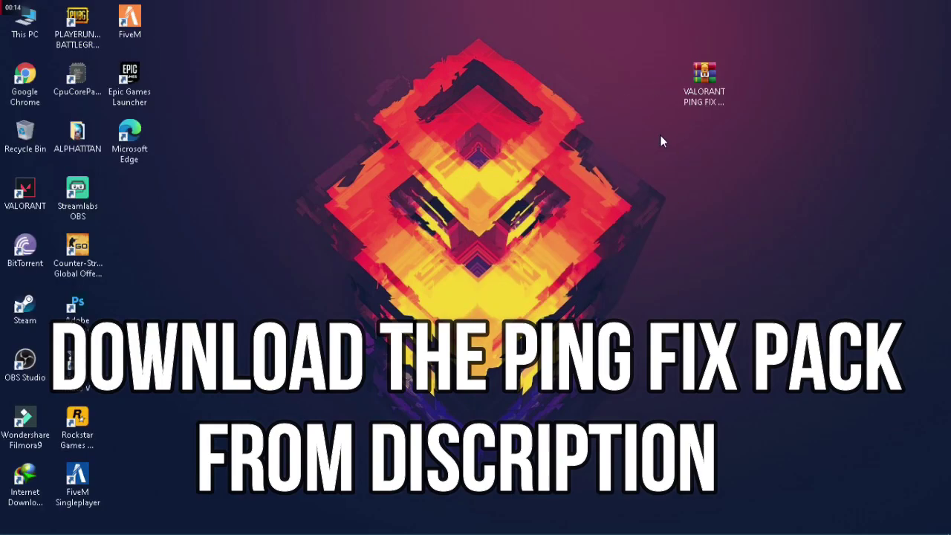
left_click(702, 82)
right_click(695, 97)
left_click(739, 154)
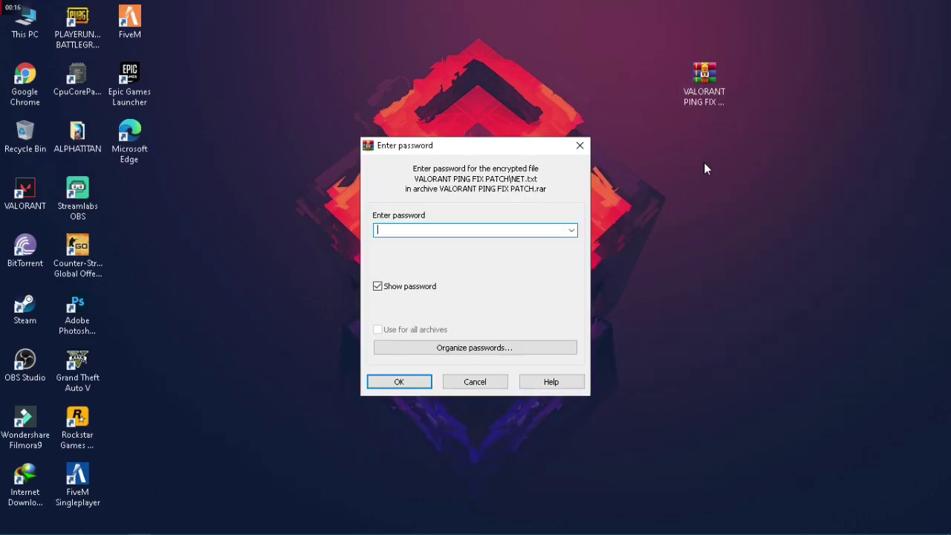
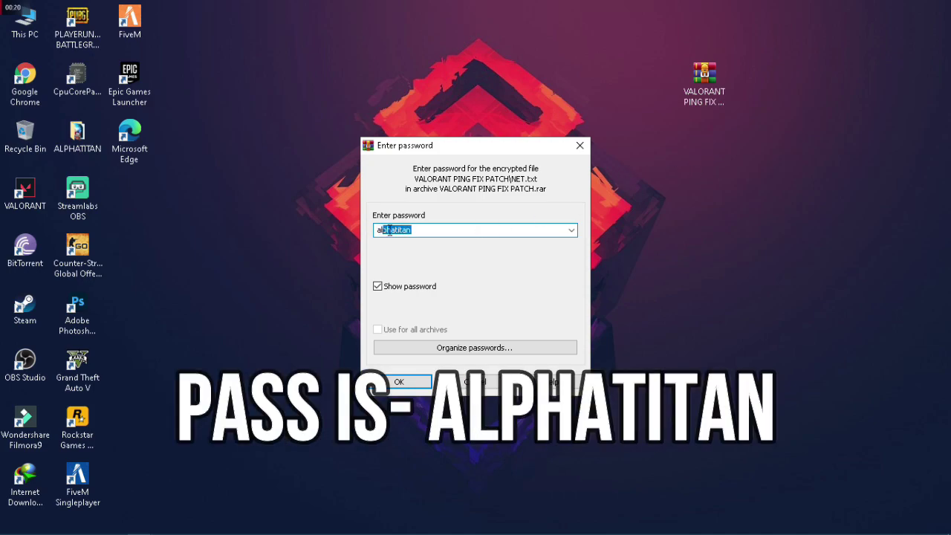
left_click(404, 382)
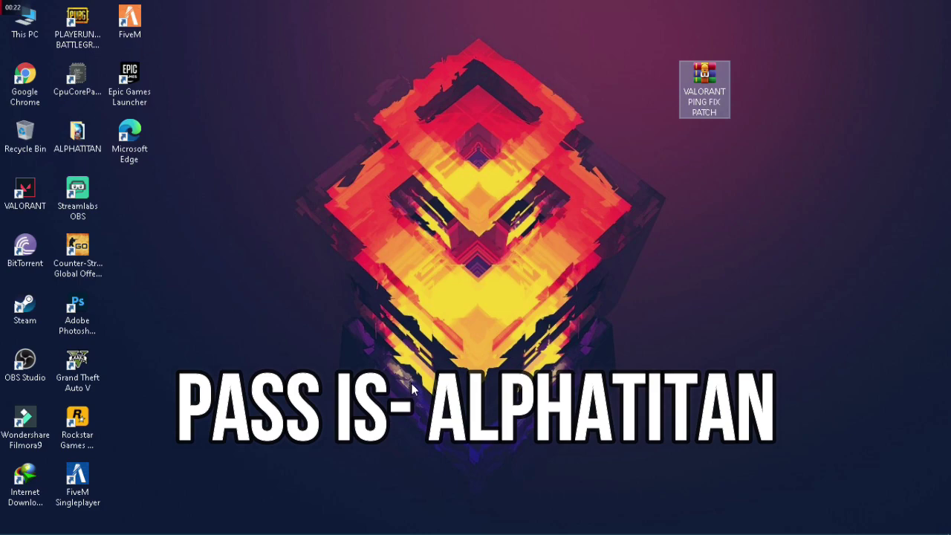
Arrange the extracted folder and the archive on the desktop and refresh it
left_click_drag(141, 204, 200, 215)
right_click(243, 237)
left_click(298, 296)
left_click_drag(704, 82, 125, 195)
left_click_drag(186, 225, 245, 286)
right_click(414, 294)
Open the extracted VALORANT PING FIX PATCH folder and refresh its file list
key("Escape")
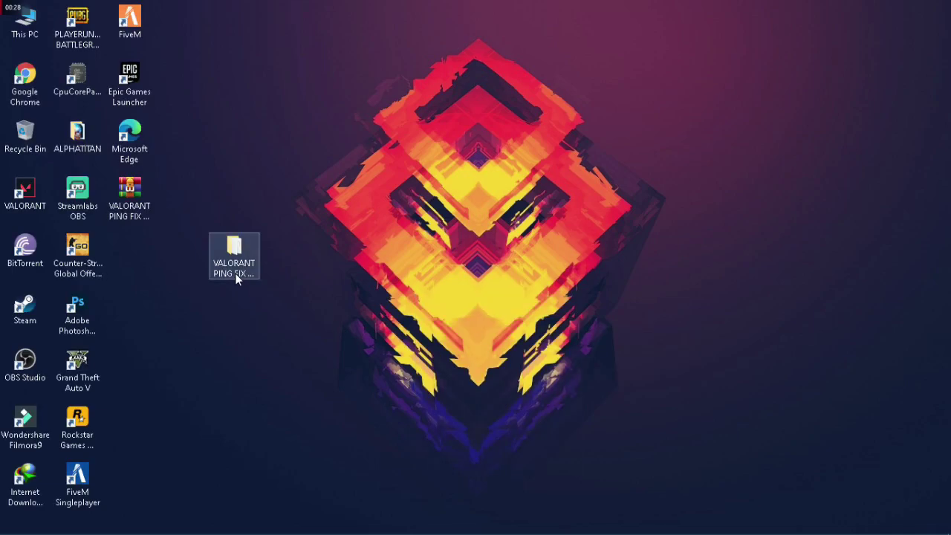
double_click(235, 272)
left_click_drag(303, 336, 360, 205)
right_click(360, 206)
left_click(435, 282)
right_click(435, 282)
left_click(511, 356)
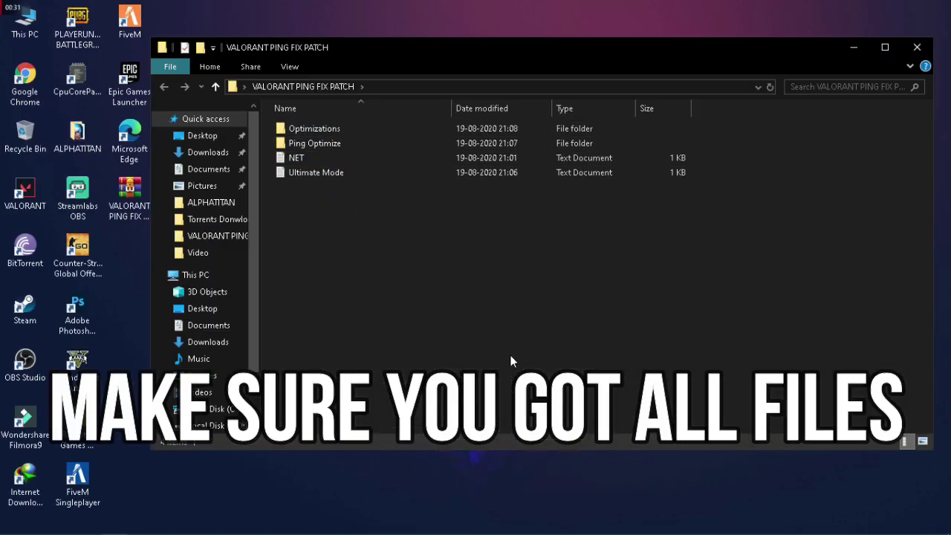
Browse the Optimizations and Ping Optimize folders, selecting the two registry files
double_click(312, 128)
left_click(164, 87)
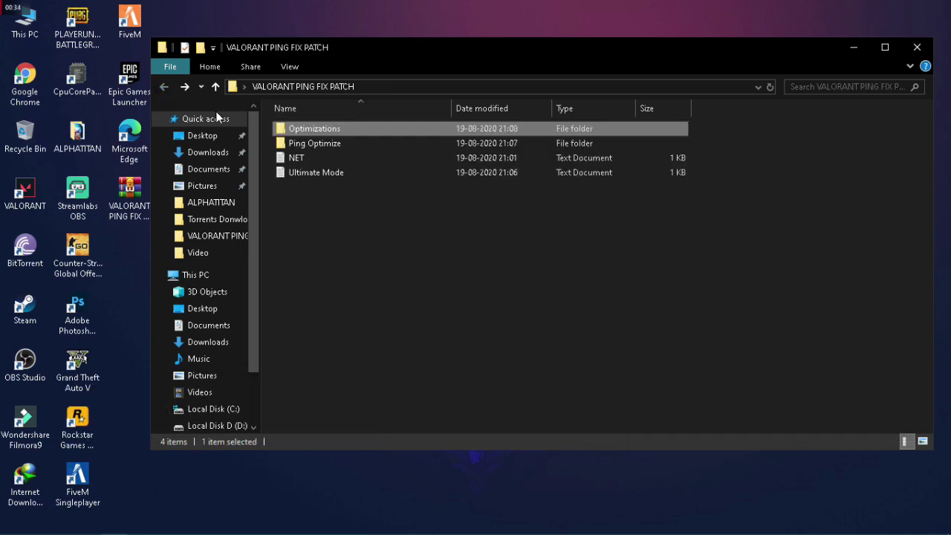
double_click(324, 144)
left_click_drag(329, 228, 255, 132)
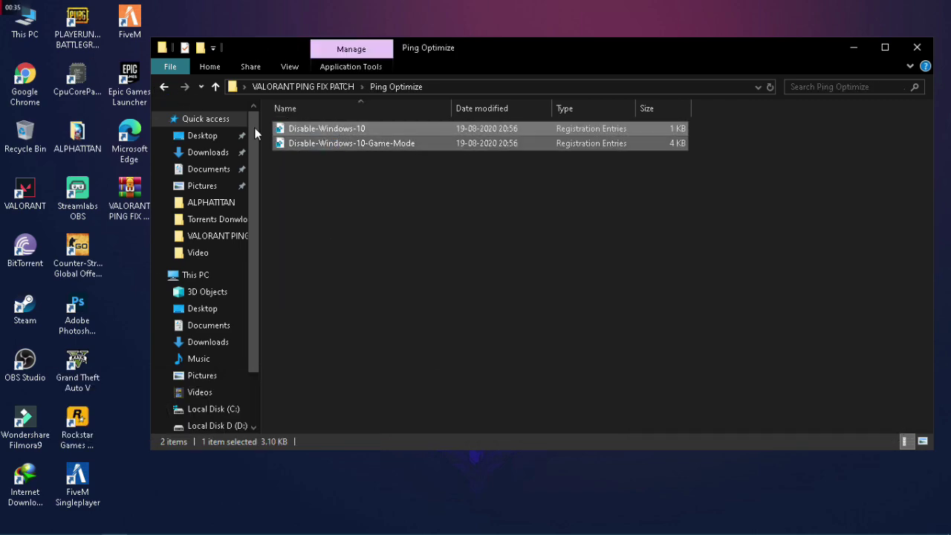
left_click(164, 87)
Read the NET.txt instructions note in Notepad, then close it
double_click(313, 158)
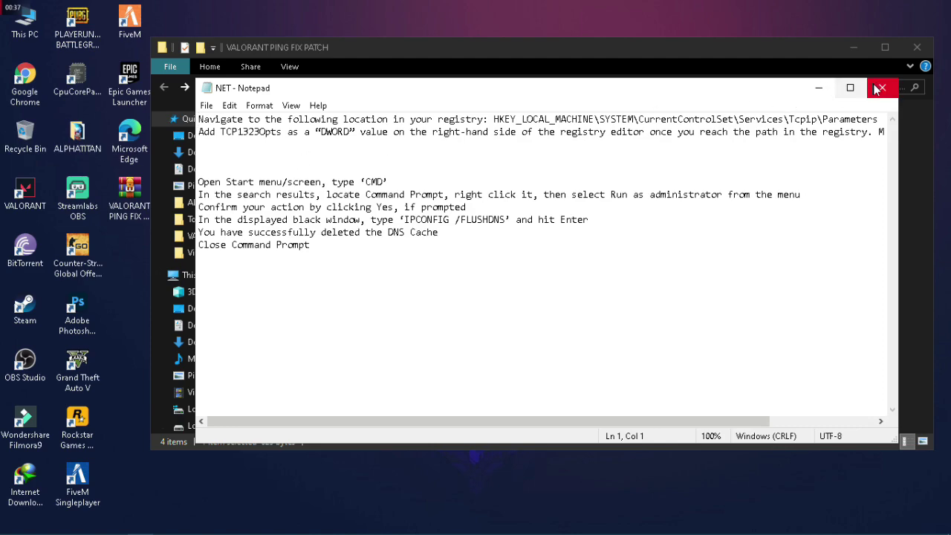
left_click_drag(433, 132, 485, 178)
key("ctrl+End")
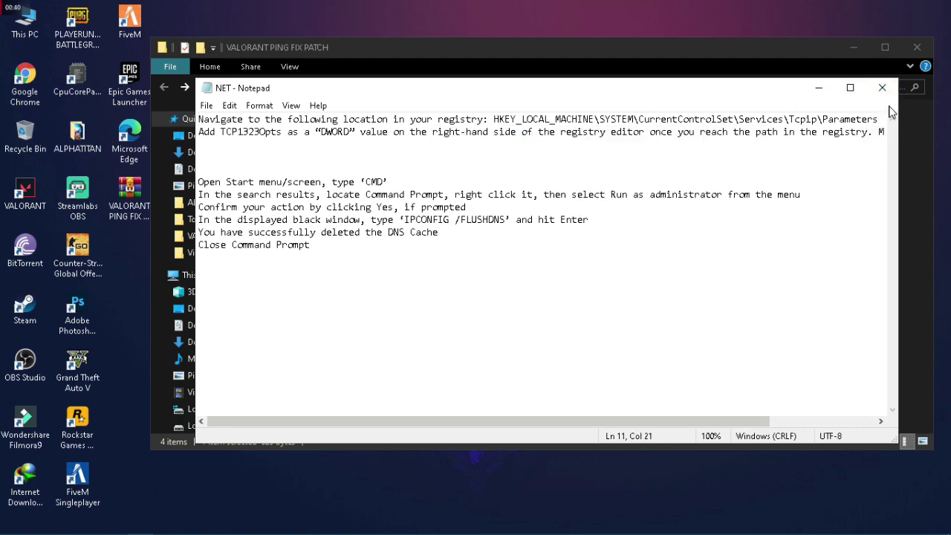
left_click(882, 88)
Open Ultimate Mode.txt and select its entire powercfg command line
double_click(349, 177)
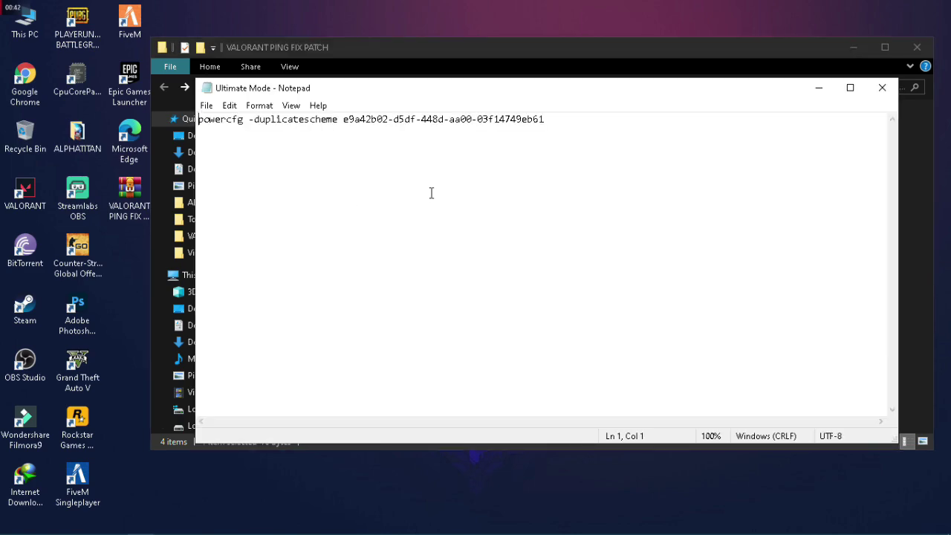
left_click(879, 90)
right_click(474, 244)
left_click(535, 323)
double_click(323, 174)
left_click_drag(507, 119, 269, 132)
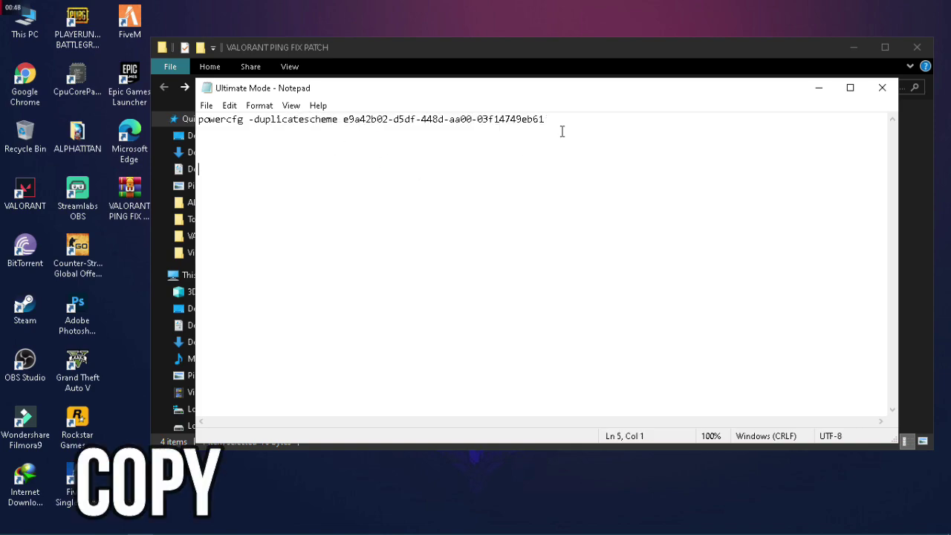
key("ctrl+a")
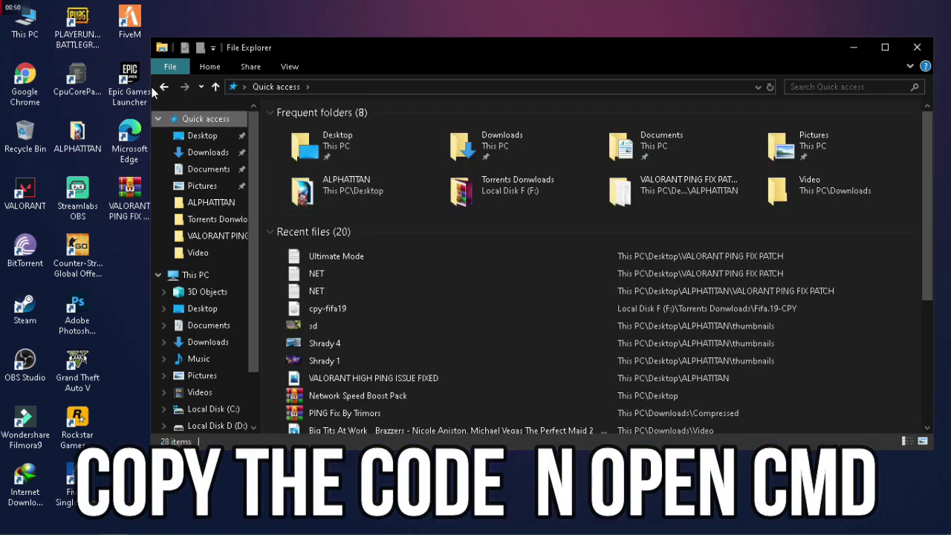
Copy the selected powercfg command and close the Ultimate Mode note
left_click(917, 47)
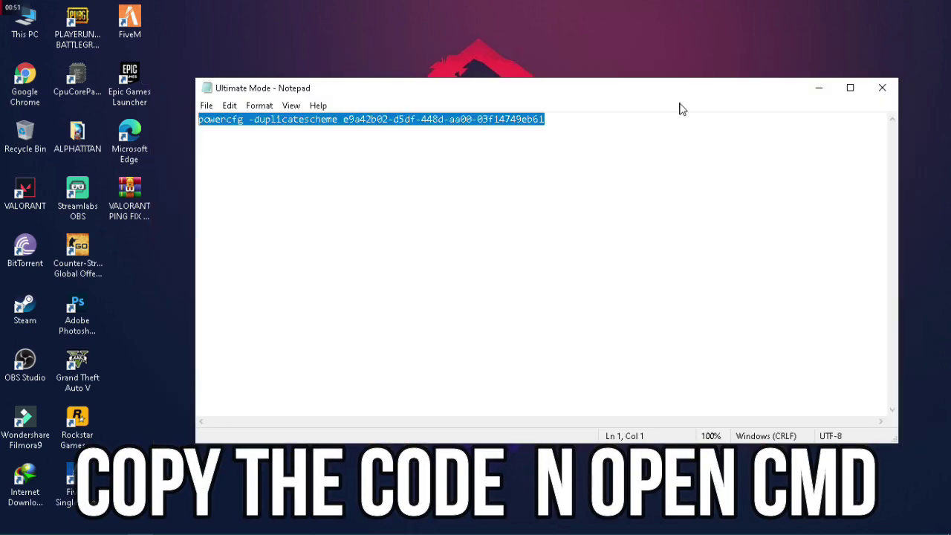
right_click(451, 118)
left_click(507, 164)
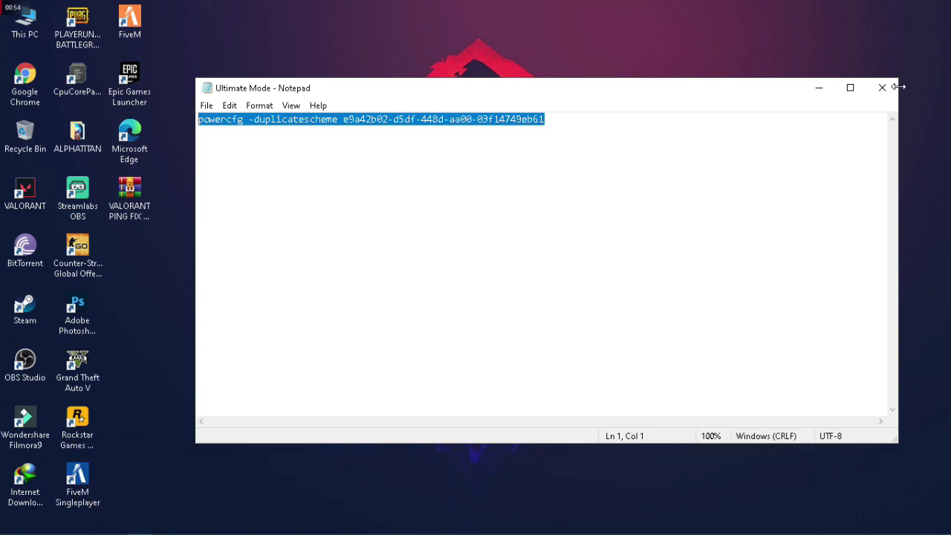
left_click(877, 87)
Try running 'run' from the Run dialog, dismiss the not-found error, and cancel
key("super+r")
type("run")
key("Return")
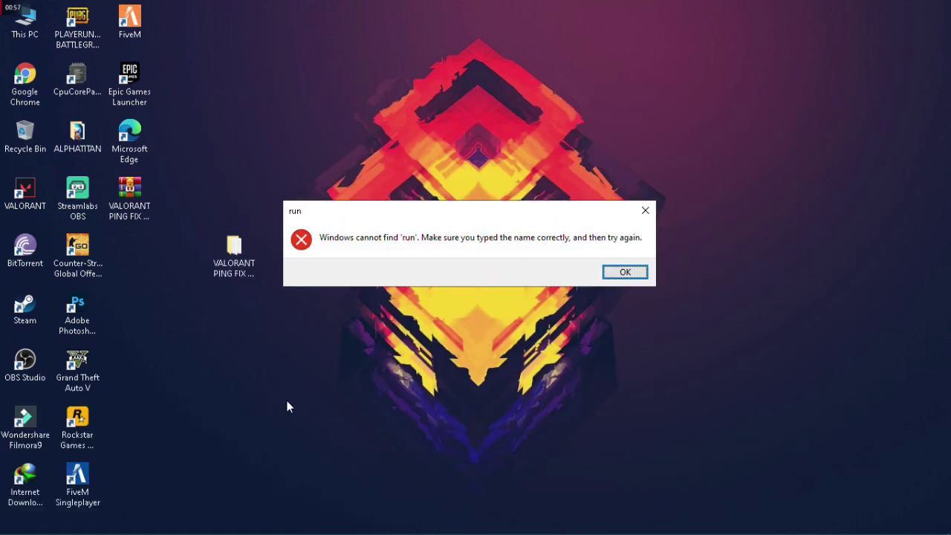
left_click(639, 272)
left_click(196, 513)
Reopen Ultimate Mode.txt from the patch folder and copy the whole powercfg command again
double_click(234, 252)
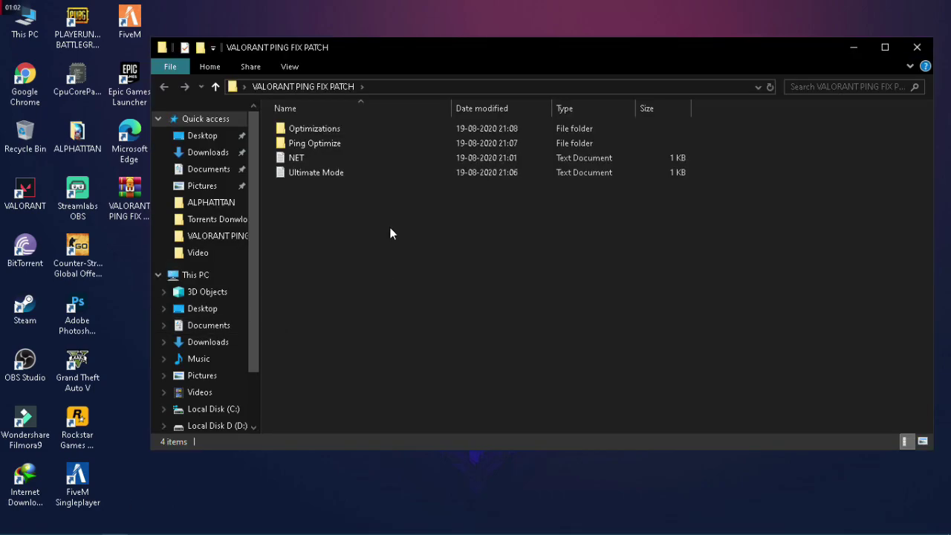
double_click(309, 171)
key("ctrl+a")
right_click(530, 116)
left_click(564, 160)
left_click(881, 87)
Paste and run the powercfg command in Command Prompt, then close cmd and the folder
key("super+r")
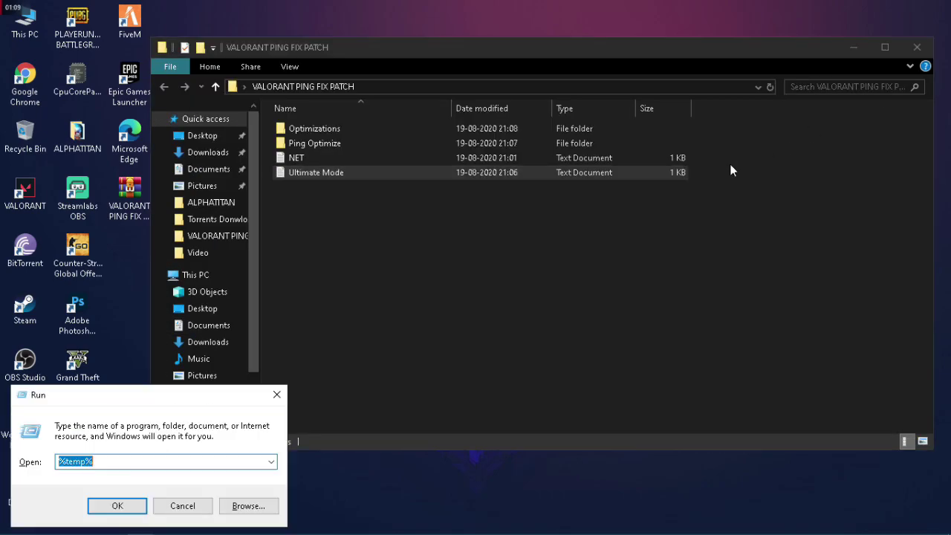
type("cmd")
key("Return")
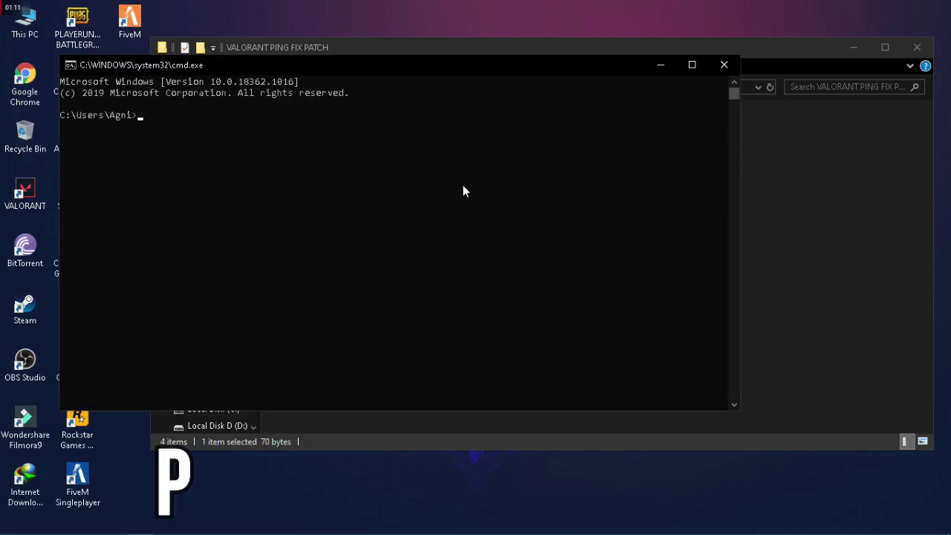
right_click(462, 192)
left_click_drag(529, 131, 388, 138)
left_click(384, 127)
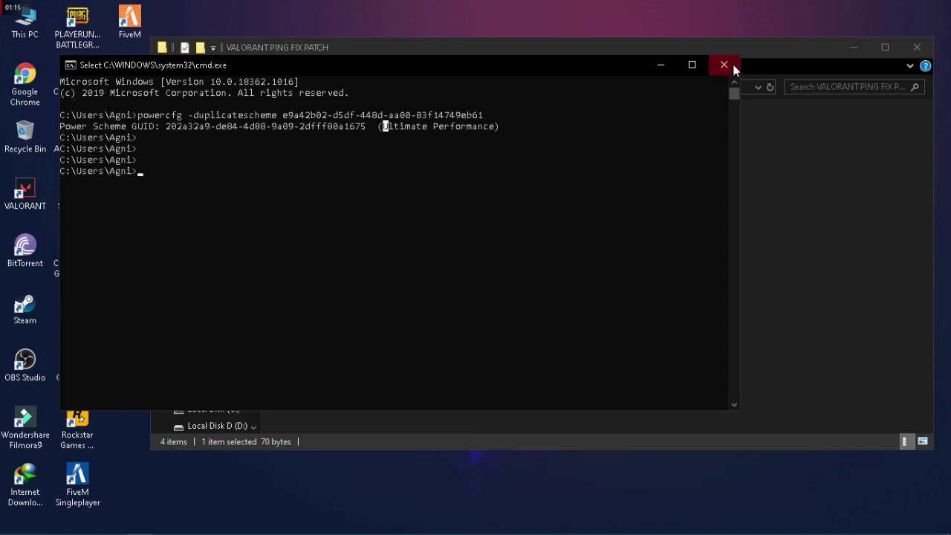
left_click(724, 65)
left_click(917, 47)
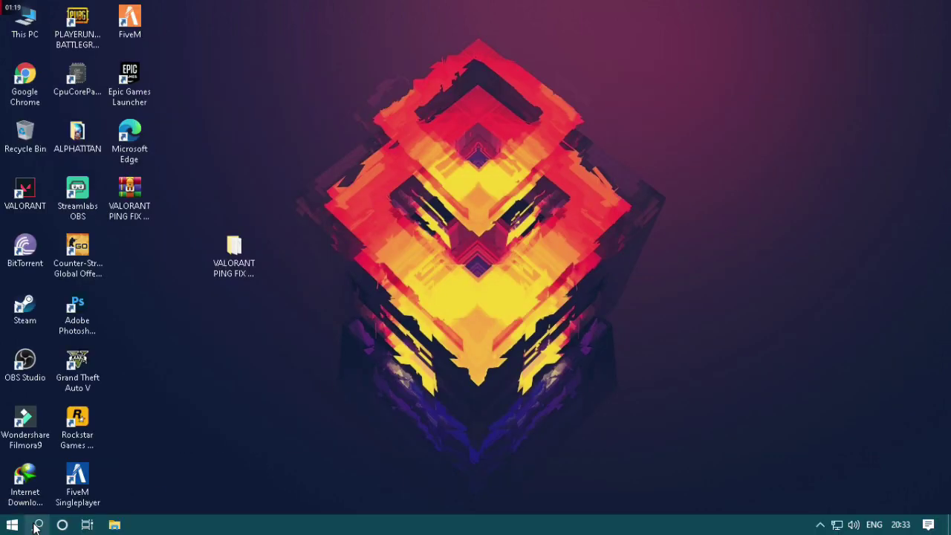
Search Windows for battery/power settings and open the full power plan settings
left_click(37, 525)
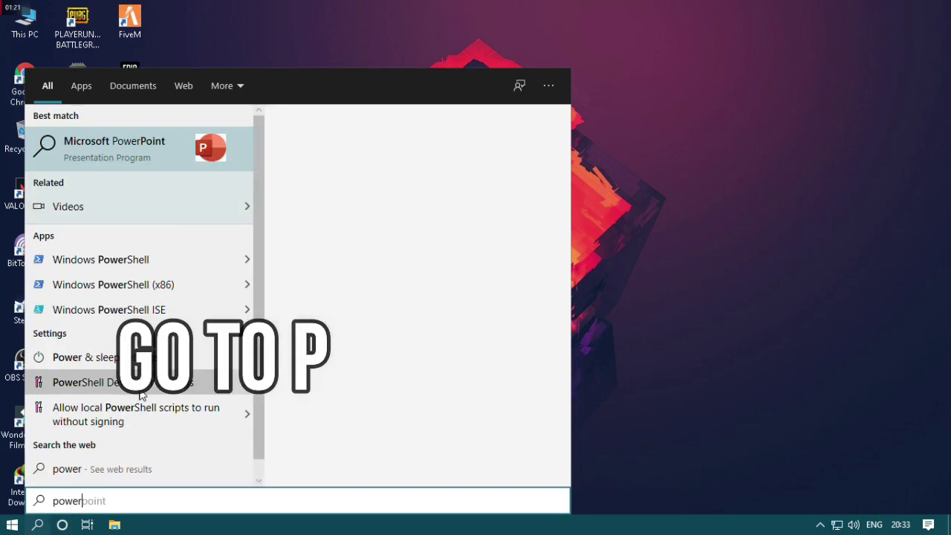
type("powe")
key("BackSpace")
key("BackSpace")
key("BackSpace")
key("BackSpace")
type("batte")
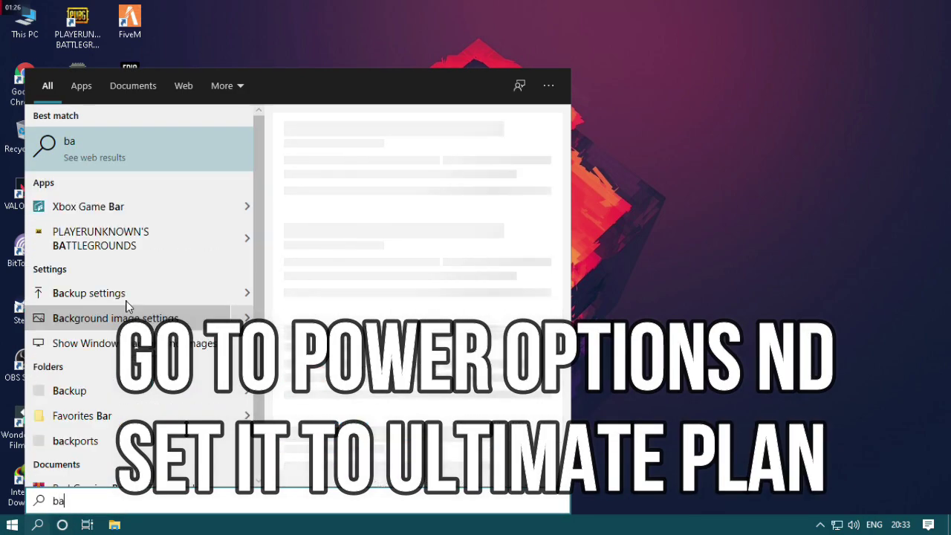
type("e")
key("BackSpace")
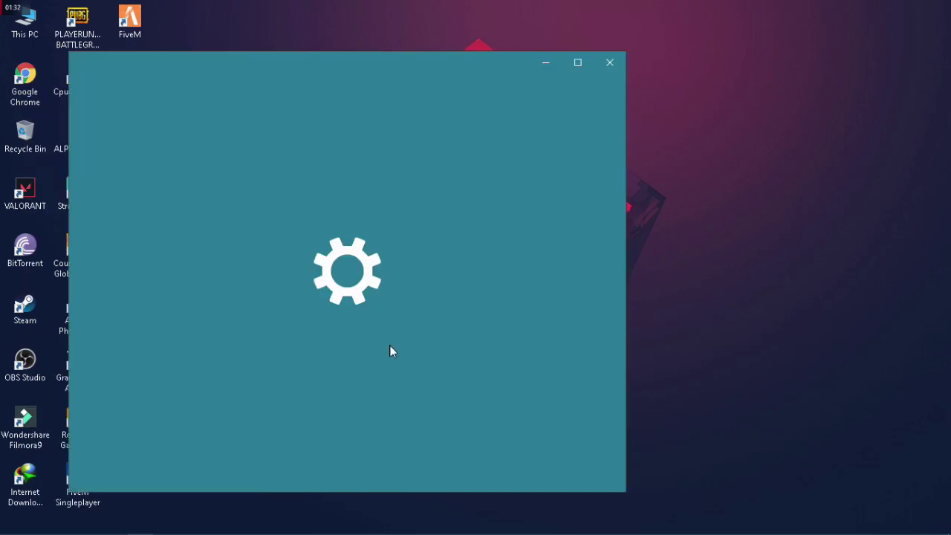
scroll(466, 371, "down", 2)
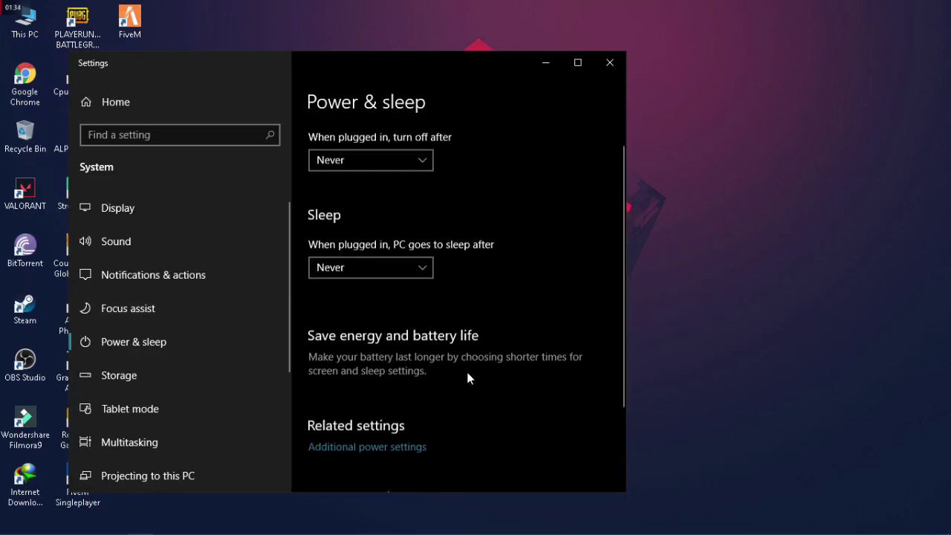
left_click(416, 407)
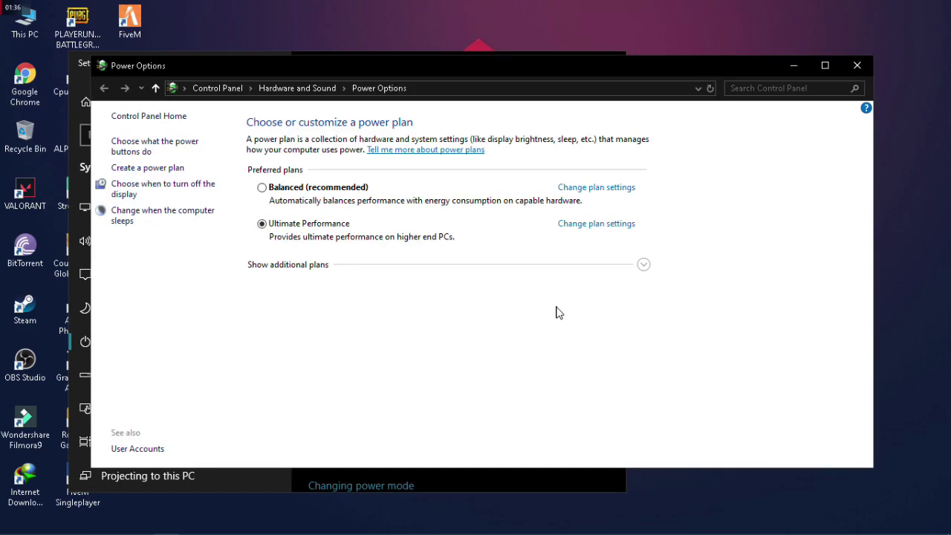
Show additional plans in Power Options and open the Ultimate Performance plan settings
left_click(789, 66)
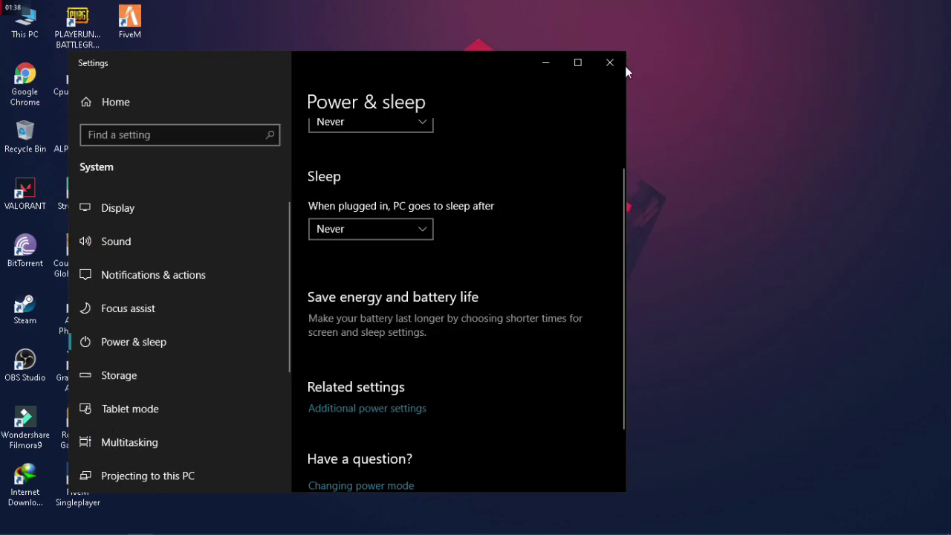
left_click(622, 65)
left_click(140, 525)
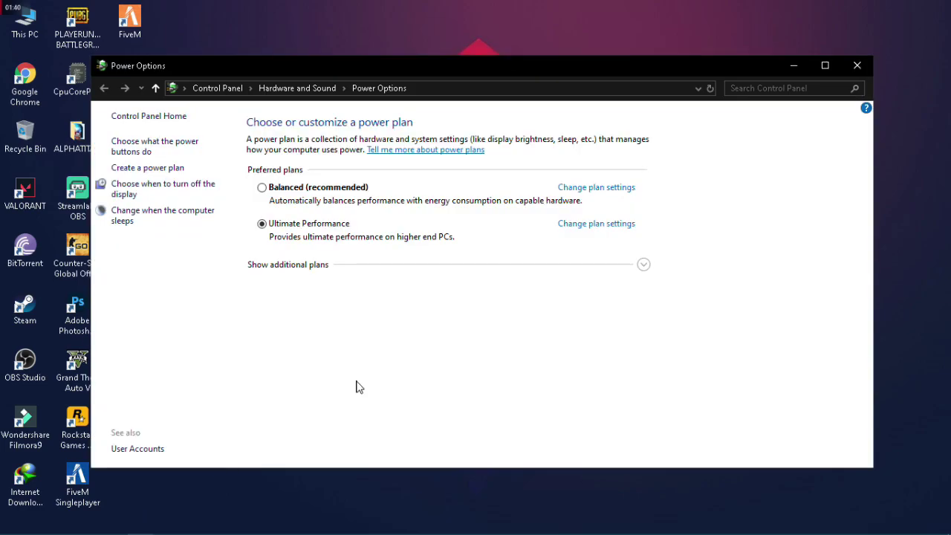
left_click(642, 265)
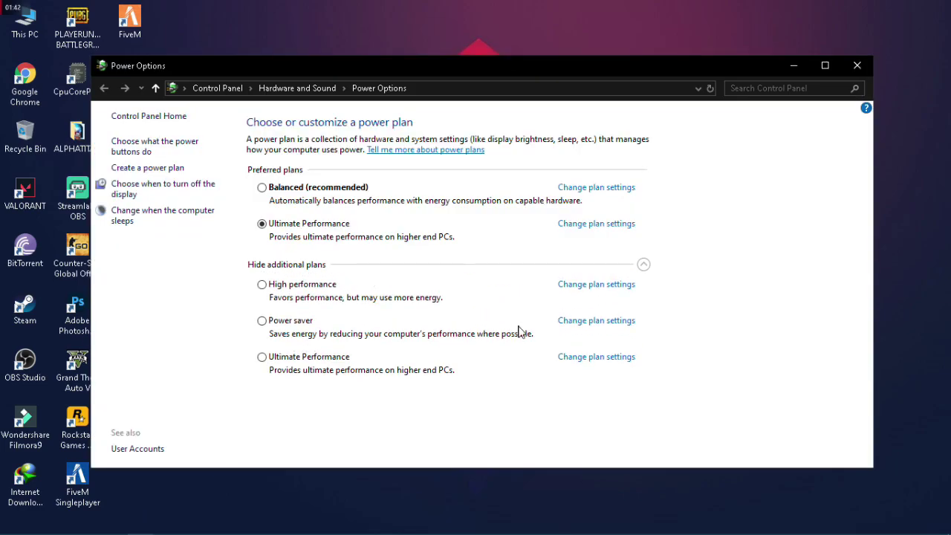
left_click(596, 357)
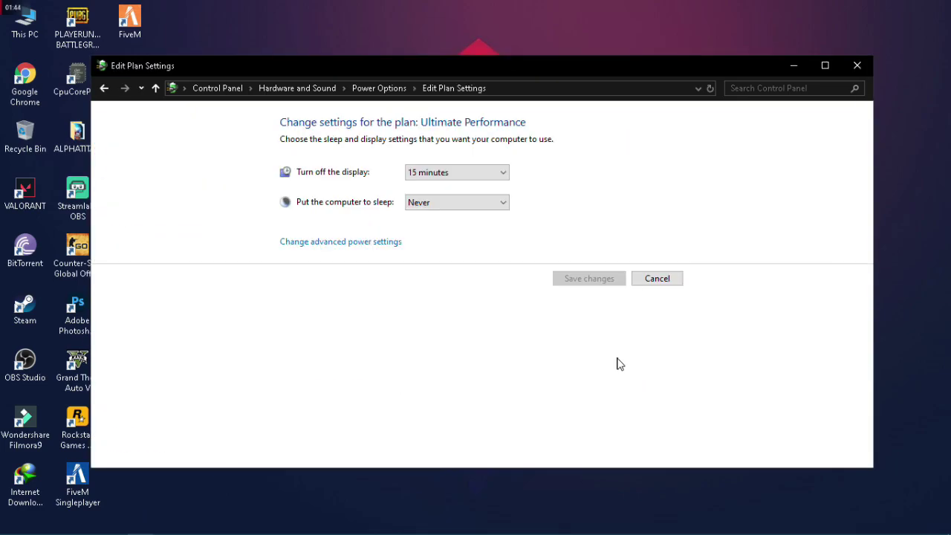
Set Turn off the display to Never and open the plan's advanced power settings
left_click(502, 172)
left_click(437, 343)
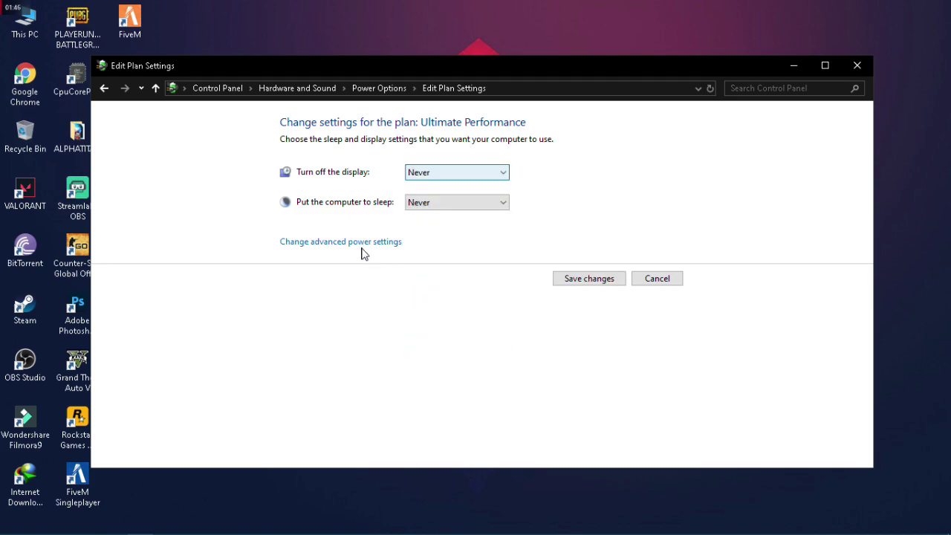
left_click(362, 245)
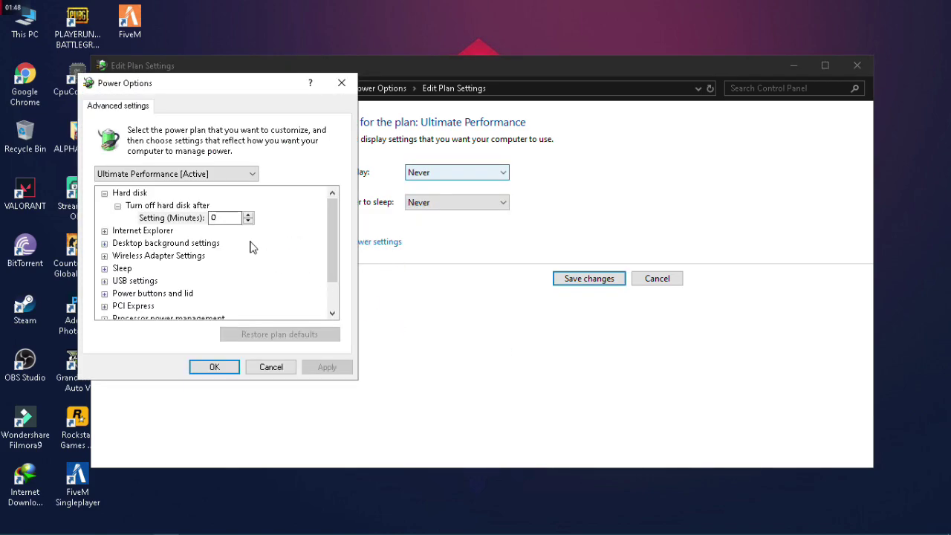
Under Processor power management, set minimum and maximum processor state to 100%, then Apply and OK
scroll(251, 247, "down", 1)
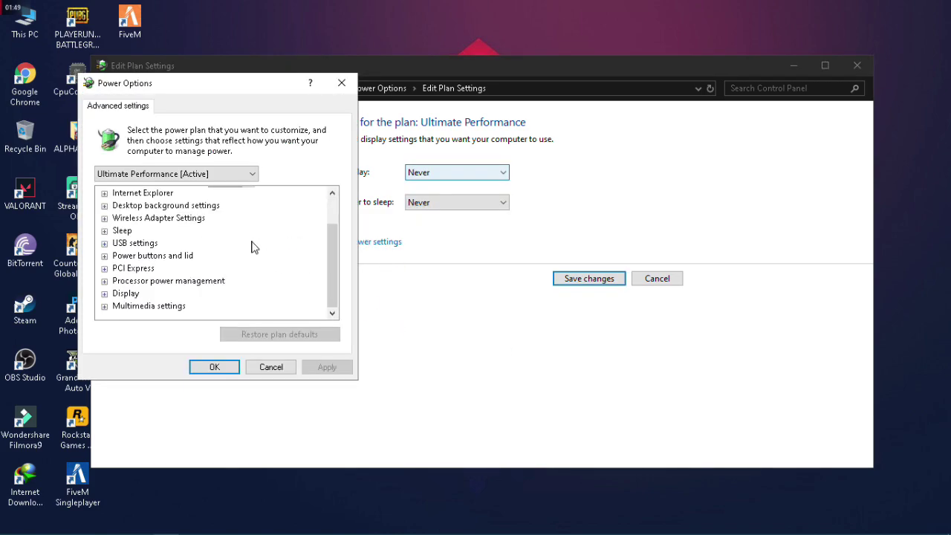
left_click(105, 281)
left_click(117, 281)
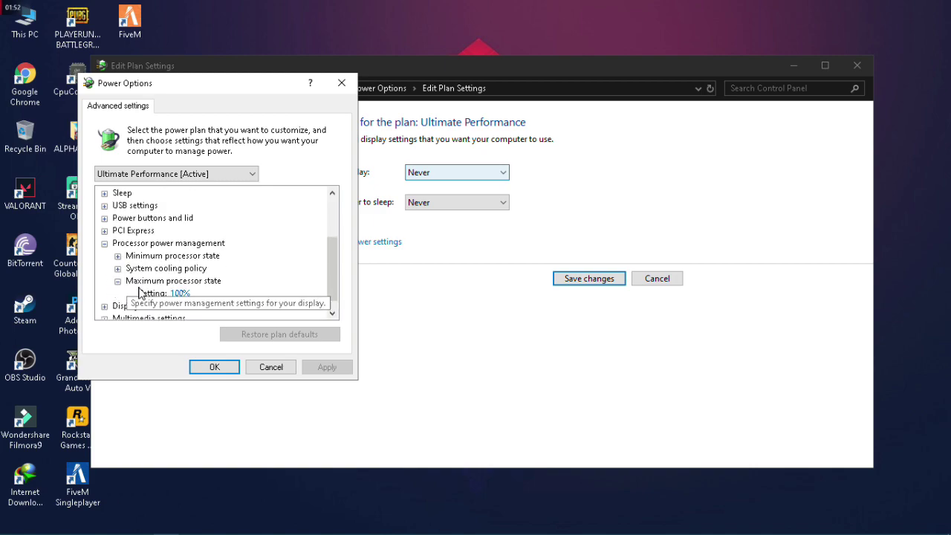
left_click(174, 294)
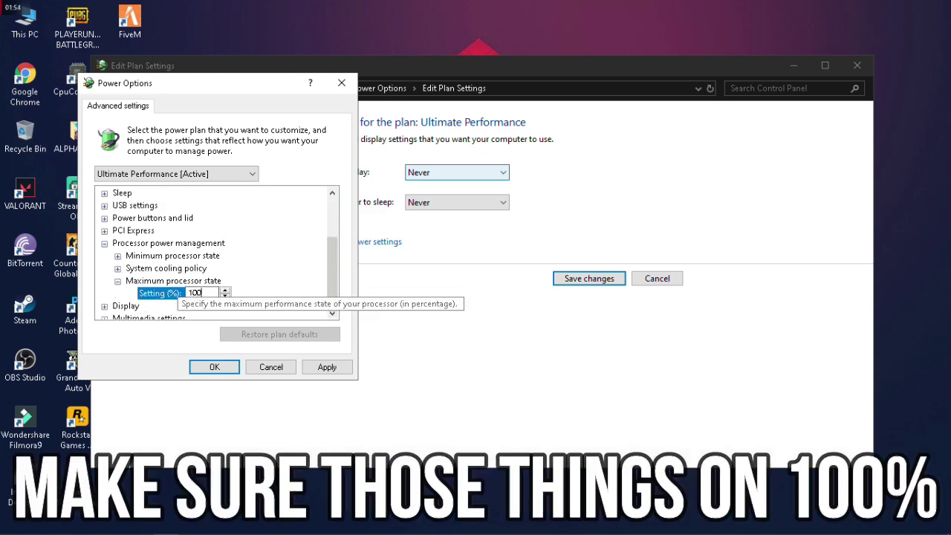
left_click(118, 256)
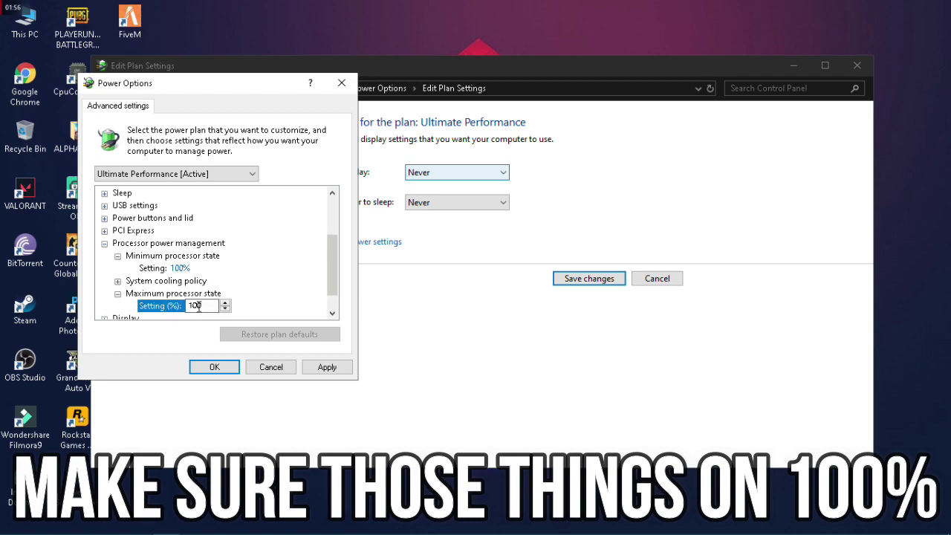
left_click(118, 280)
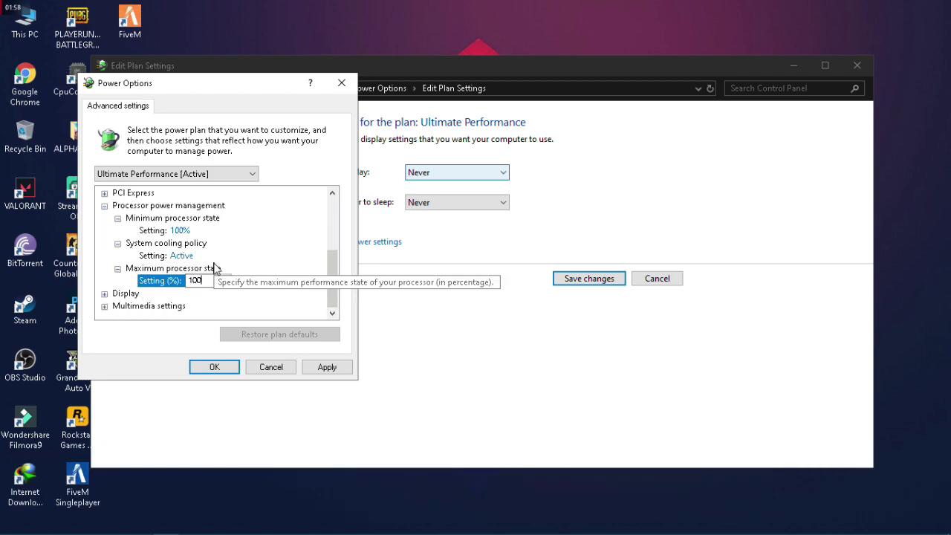
left_click(167, 231)
type("100")
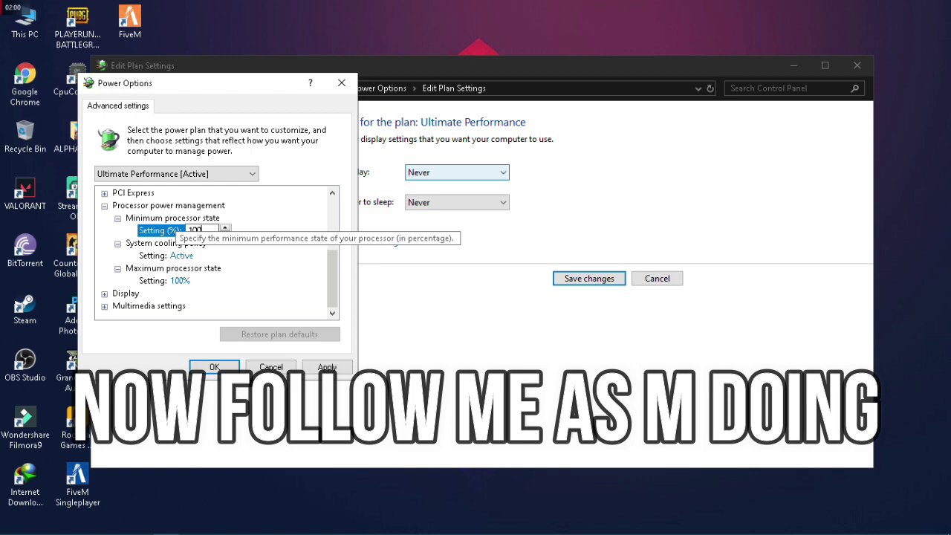
scroll(272, 292, "up", 3)
left_click(327, 367)
left_click(215, 367)
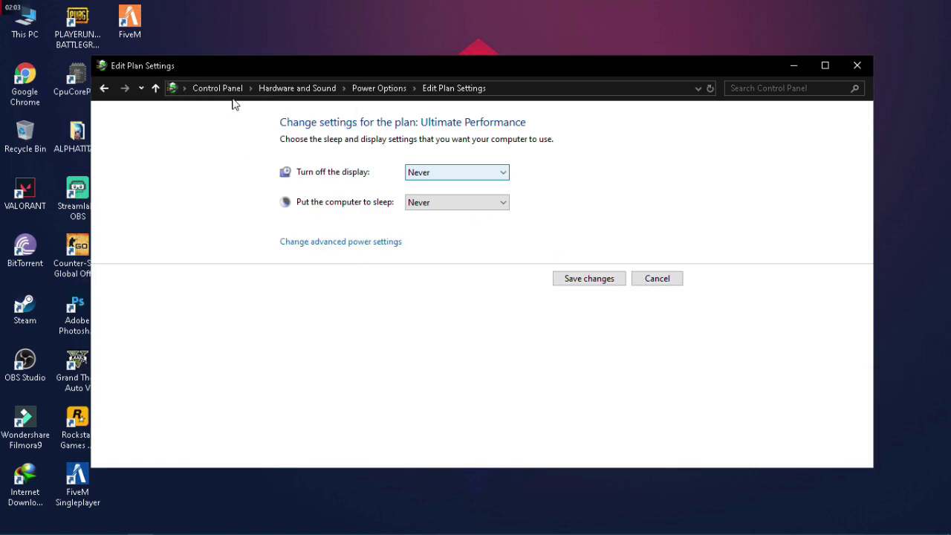
In Choose what the power buttons do, unlock the settings and untick Turn on fast startup
left_click(379, 87)
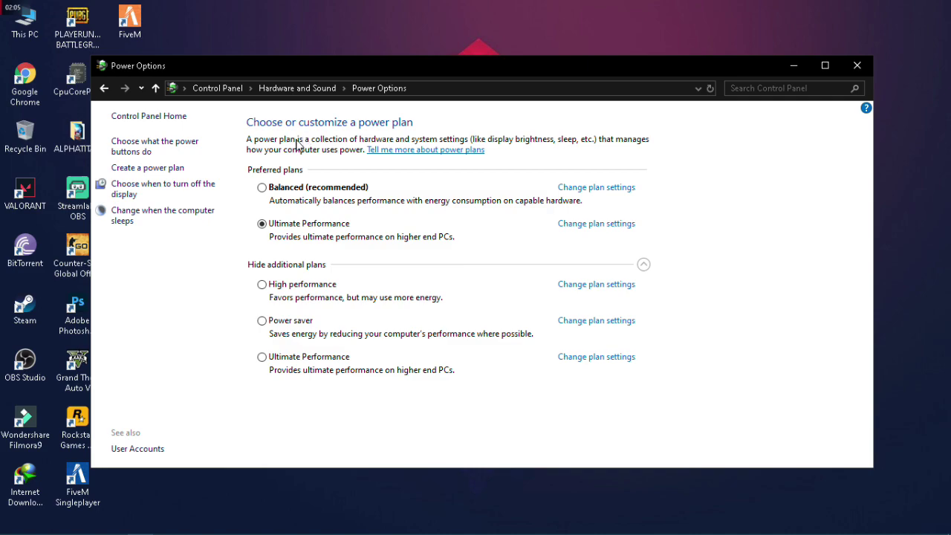
left_click(153, 152)
left_click(391, 166)
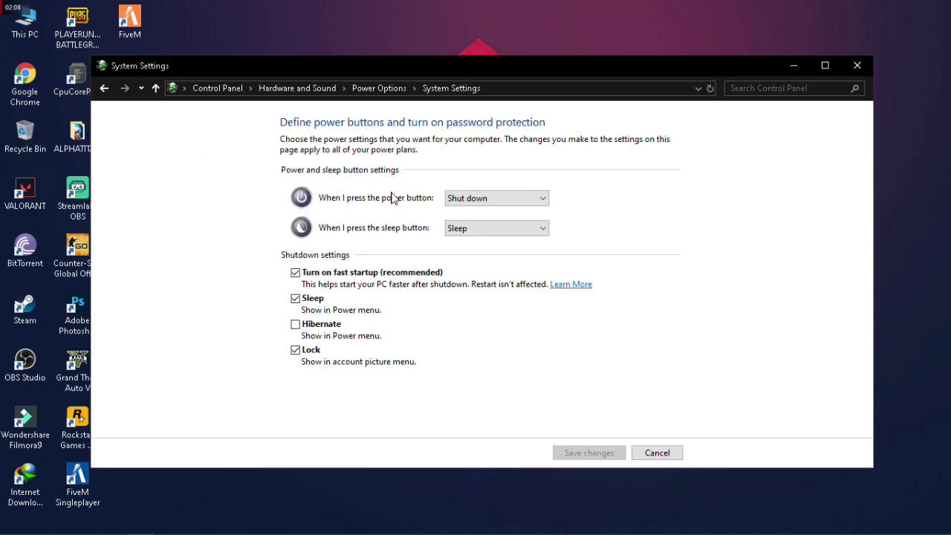
left_click(296, 274)
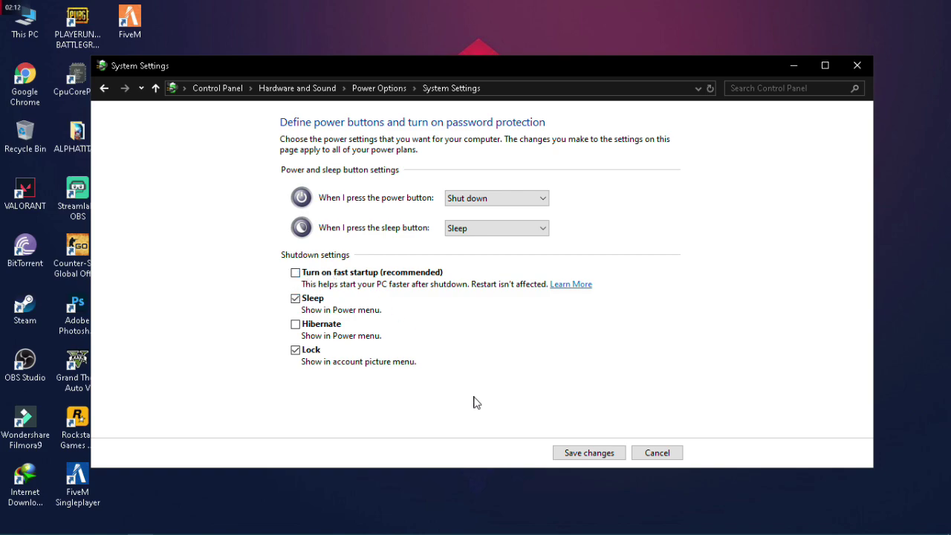
left_click(653, 453)
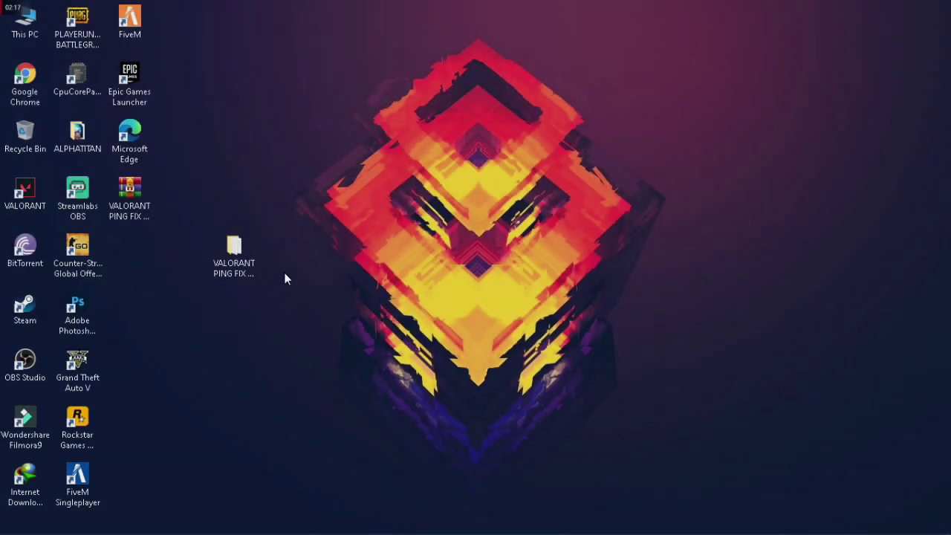
Copy the Tcpip Parameters registry path from line 1 of the patch's NET note, then minimize windows
left_click(249, 264)
double_click(250, 264)
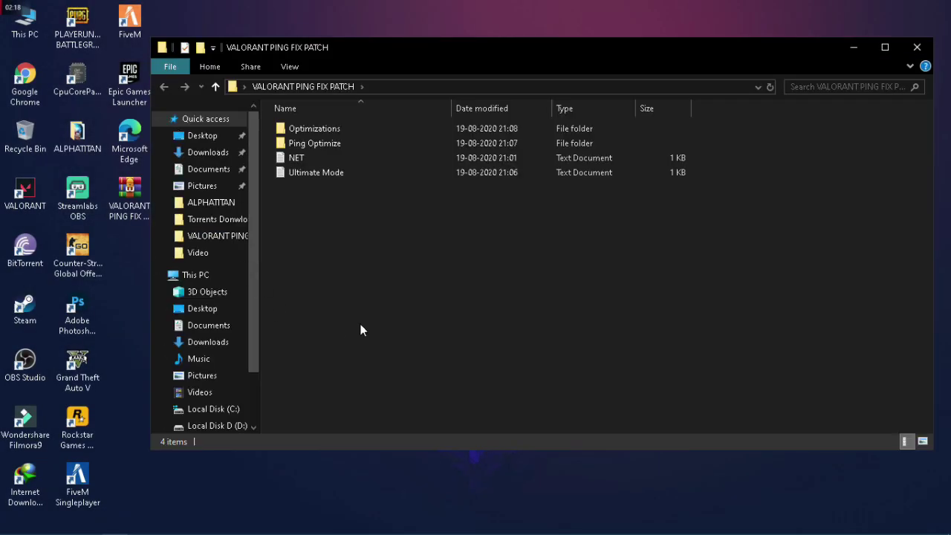
double_click(299, 159)
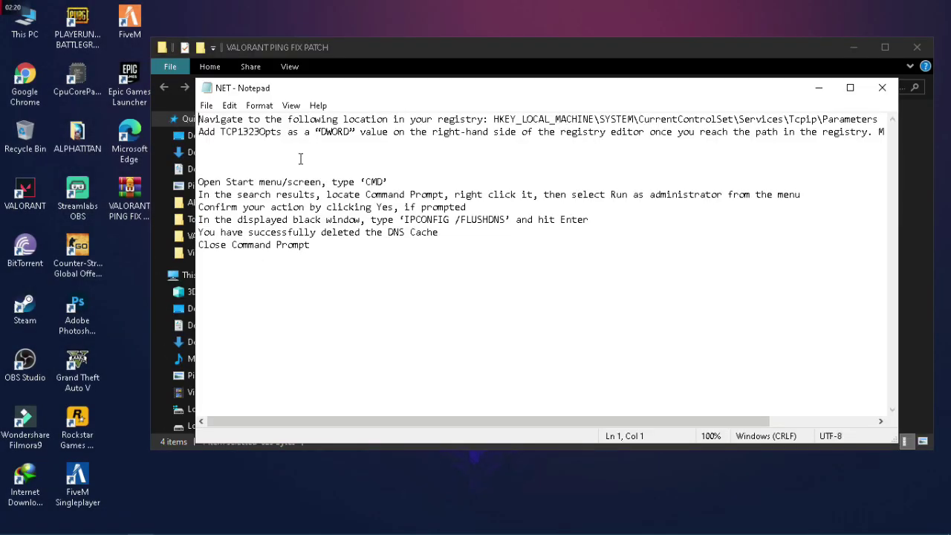
right_click(393, 312)
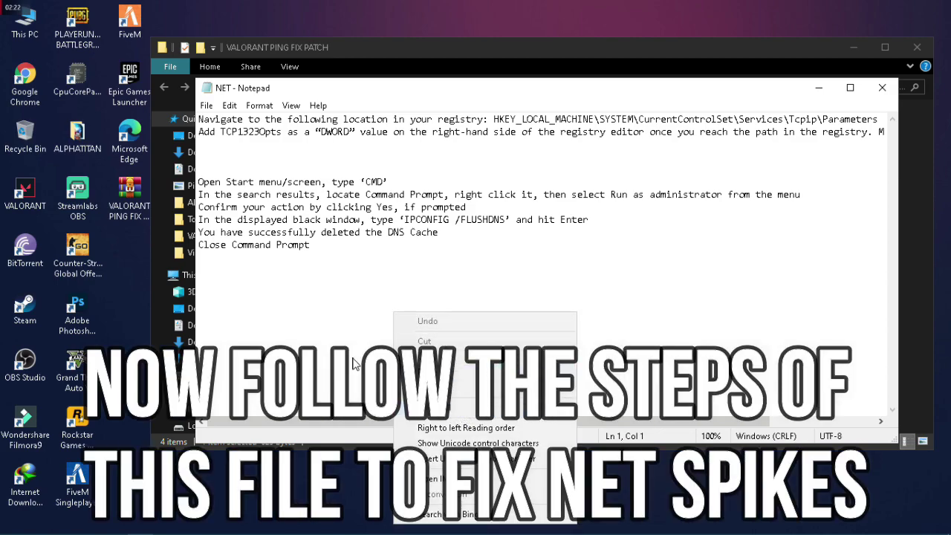
left_click(334, 274)
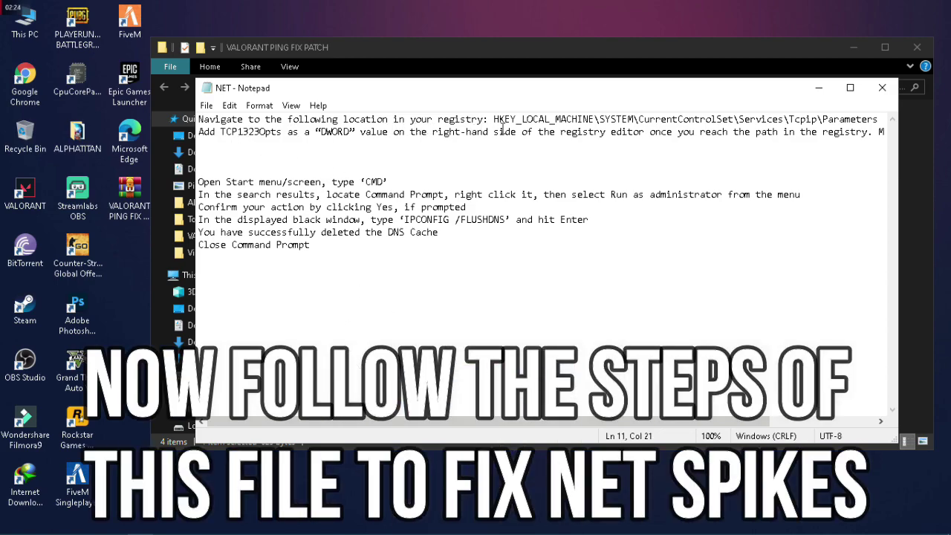
left_click_drag(492, 119, 872, 126)
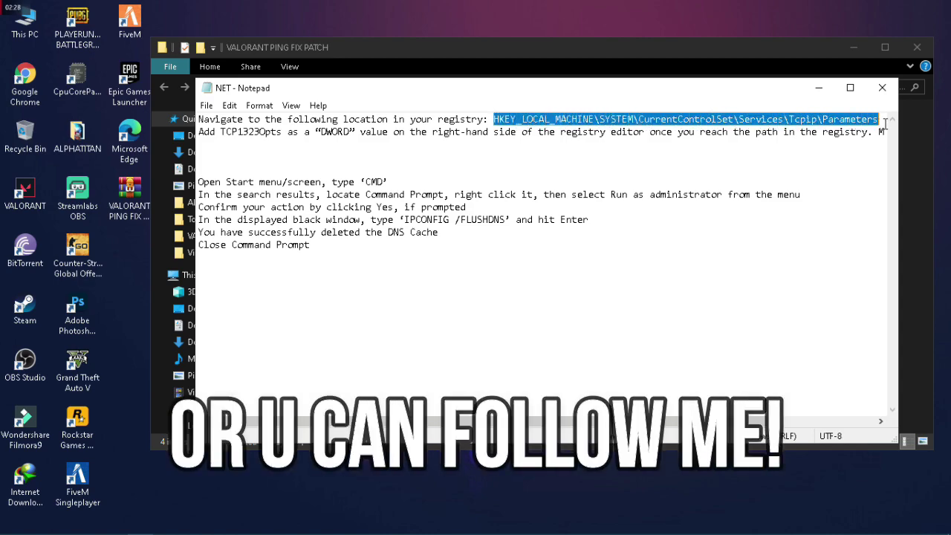
right_click(876, 120)
left_click(820, 164)
left_click(830, 91)
left_click(853, 47)
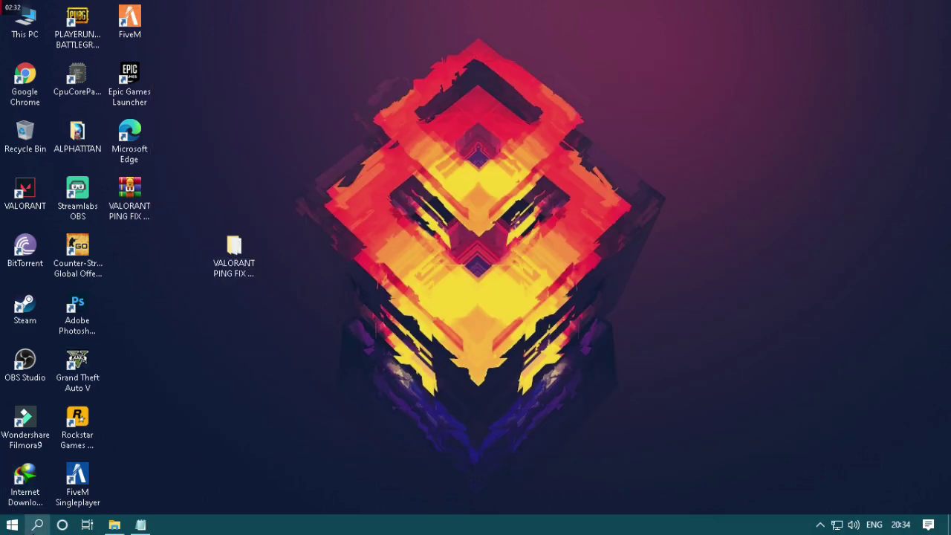
Open Registry Editor and go to the pasted Tcpip Parameters path in the address bar
left_click(37, 524)
type("reg")
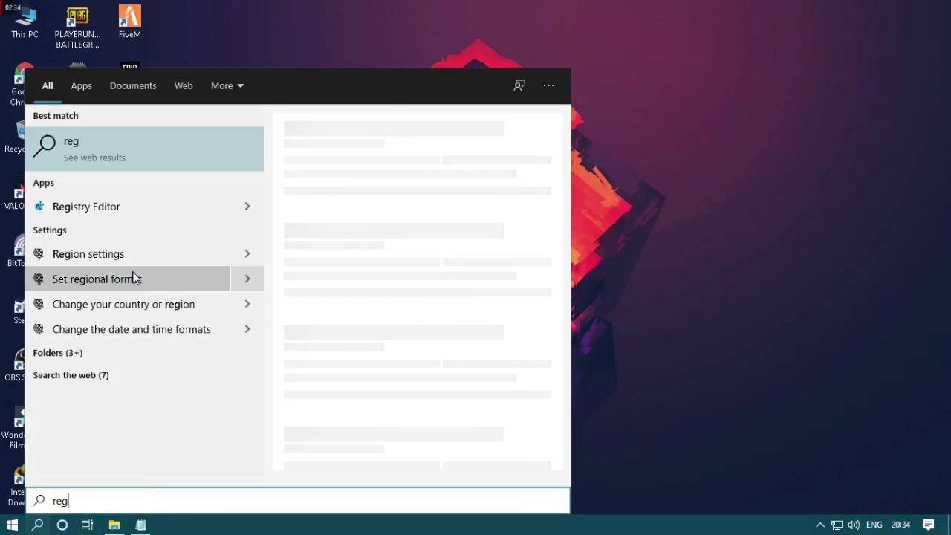
left_click(99, 206)
left_click(411, 161)
left_click_drag(454, 161, 152, 171)
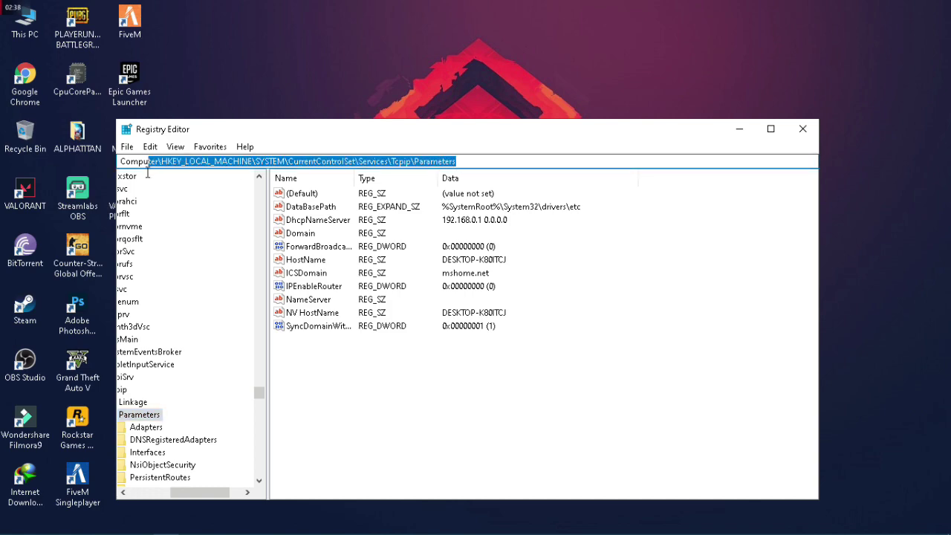
key("BackSpace")
key("ctrl+v")
key("Return")
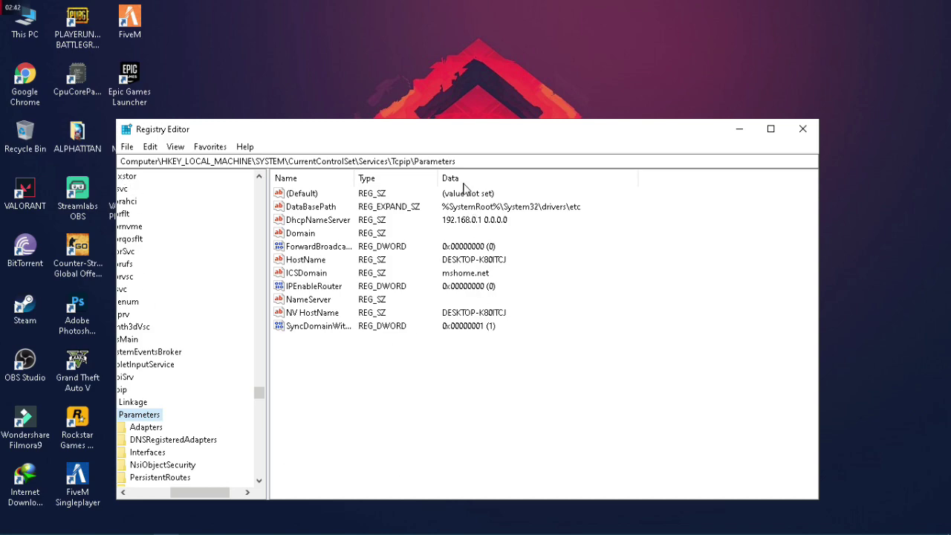
left_click_drag(445, 131, 539, 101)
Create a new DWORD (32-bit) value in Parameters and name it TCP1323Opts
right_click(468, 337)
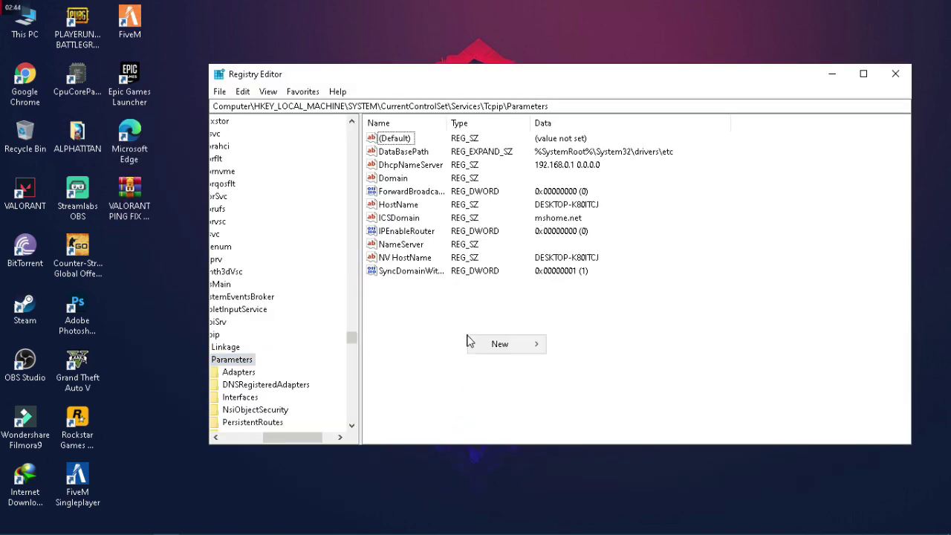
mouse_move(499, 343)
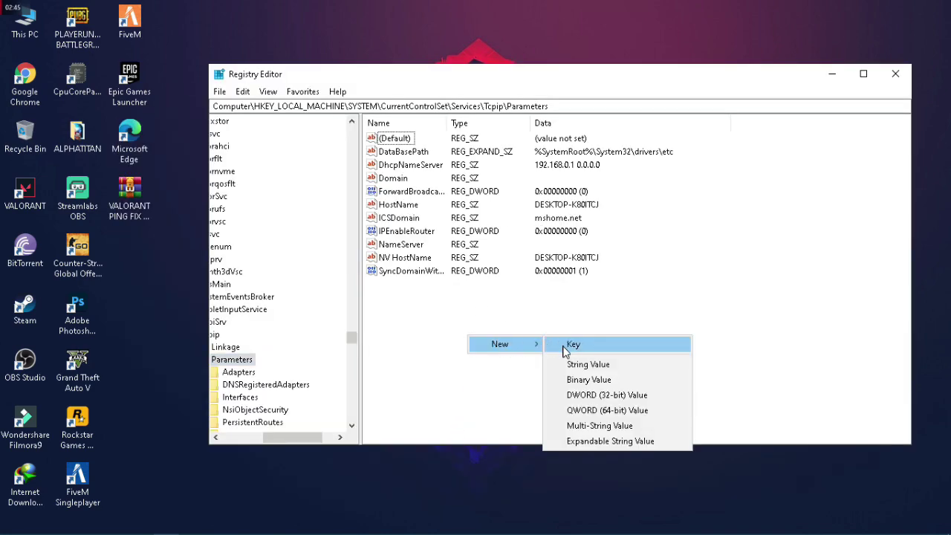
left_click(620, 395)
mouse_move(190, 530)
left_click(145, 525)
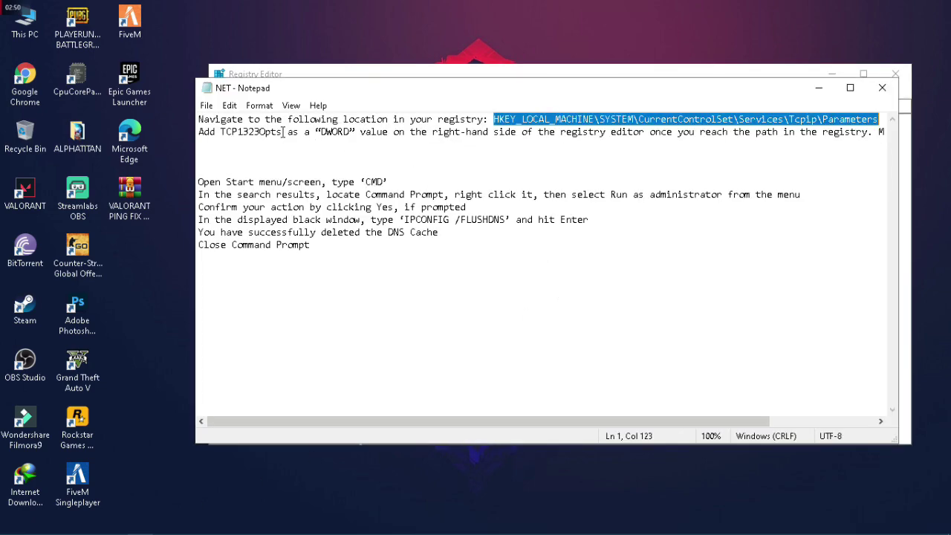
left_click_drag(281, 132, 249, 132)
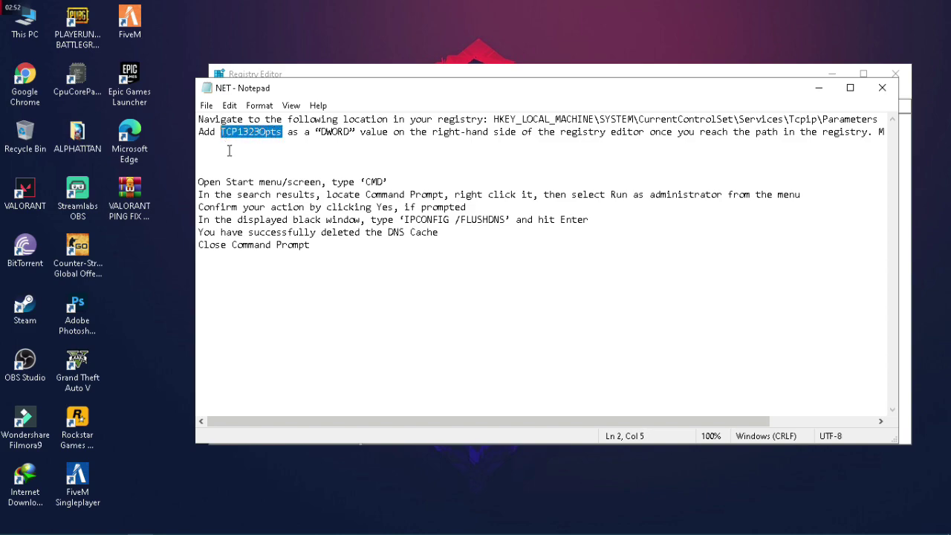
mouse_move(215, 533)
left_click(163, 525)
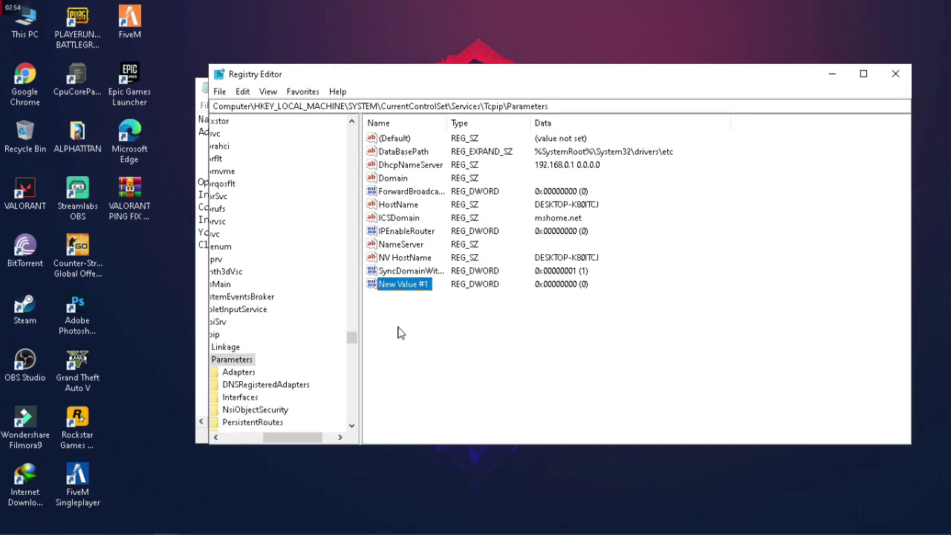
right_click(415, 288)
left_click(457, 346)
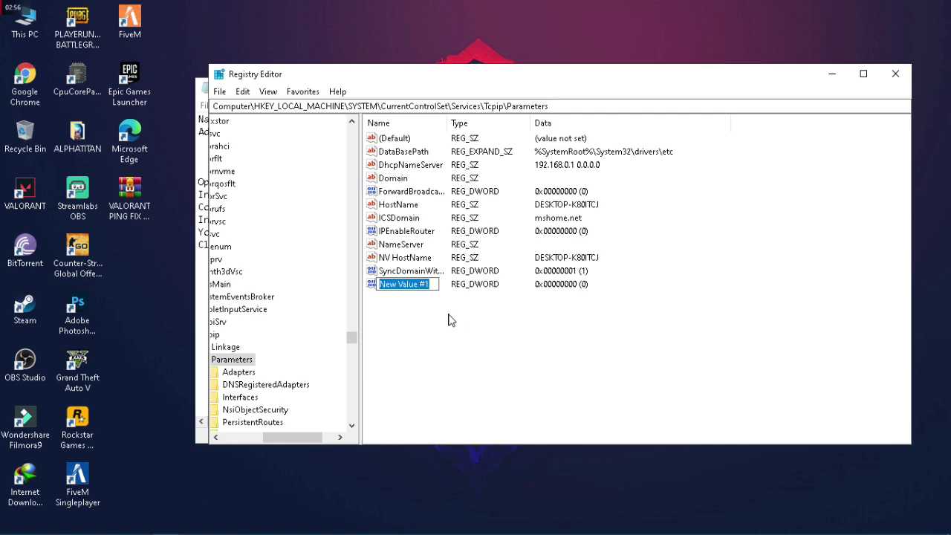
left_click(447, 318)
Modify TCP1323Opts to set its value data to 1
right_click(453, 286)
left_click(408, 287)
right_click(407, 287)
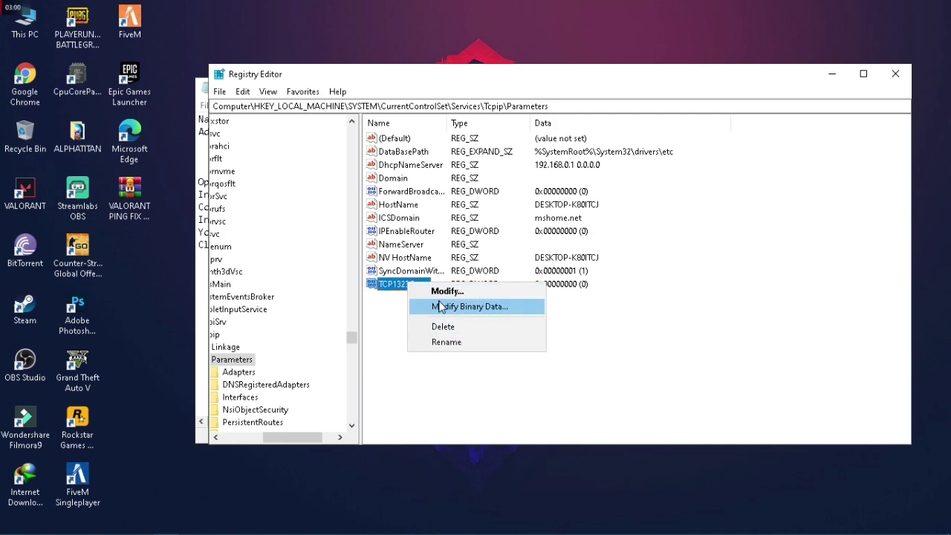
left_click(445, 295)
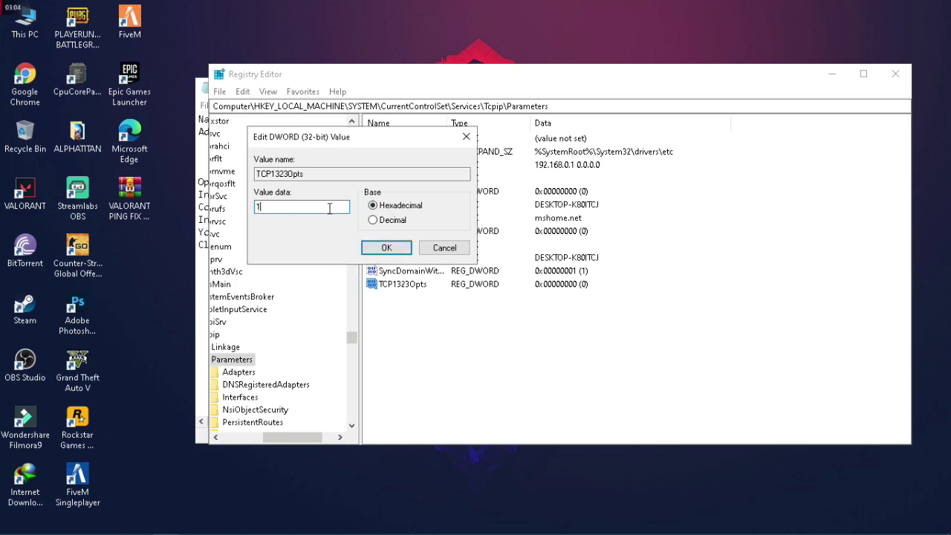
left_click(386, 248)
left_click(385, 245)
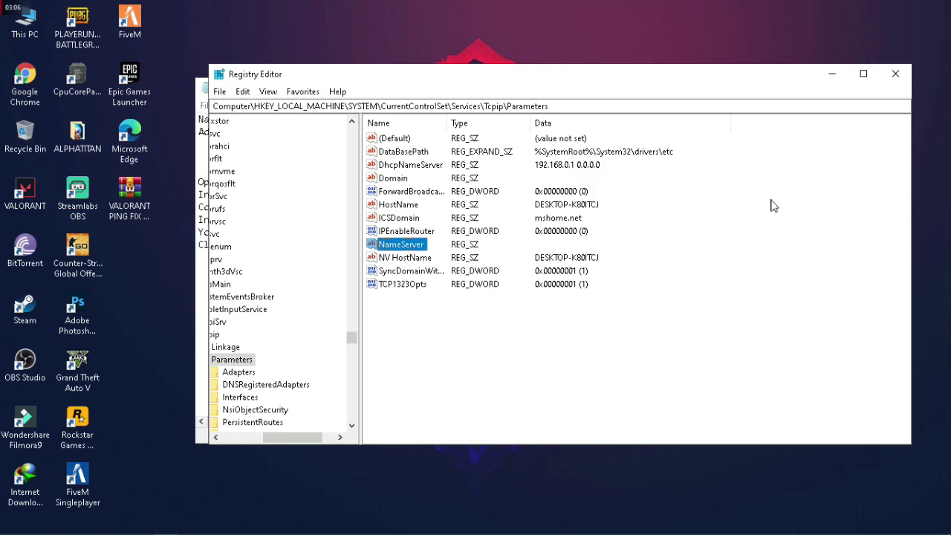
Clear the windows away to the desktop and refresh it
left_click(895, 74)
right_click(444, 222)
left_click(481, 283)
Open the NET instructions file in the VALORANT PING FIX PATCH folder
double_click(235, 256)
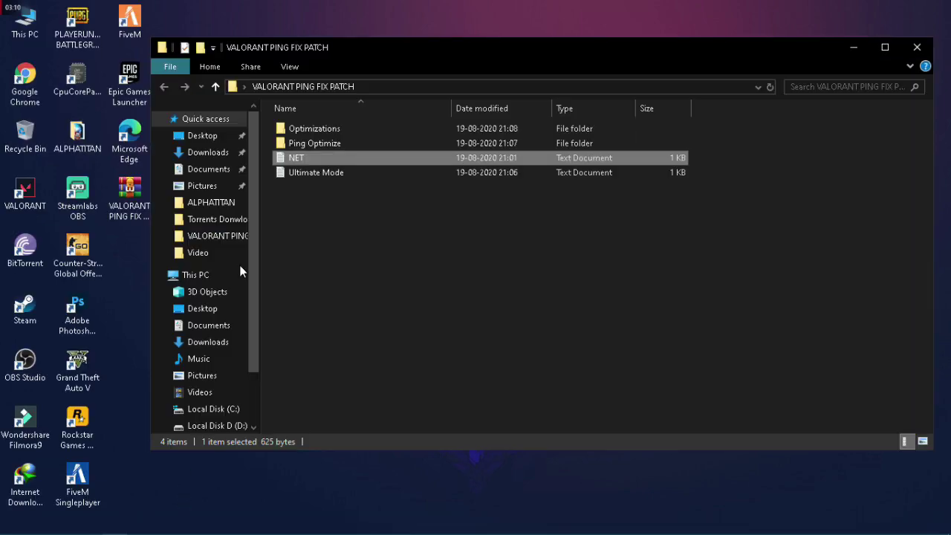
double_click(329, 157)
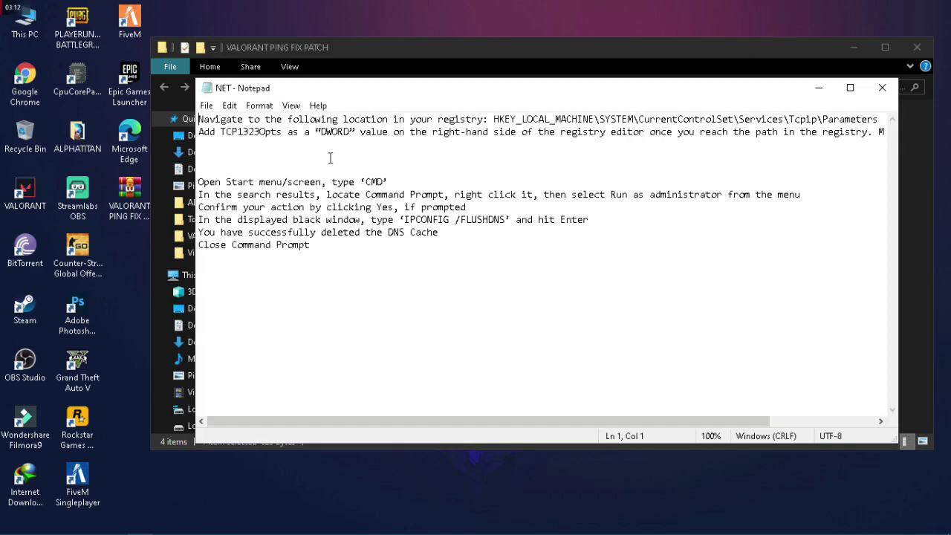
left_click_drag(520, 422, 478, 409)
Search 'cmd' and launch Command Prompt as administrator, minimizing it to read the instructions
left_click(37, 525)
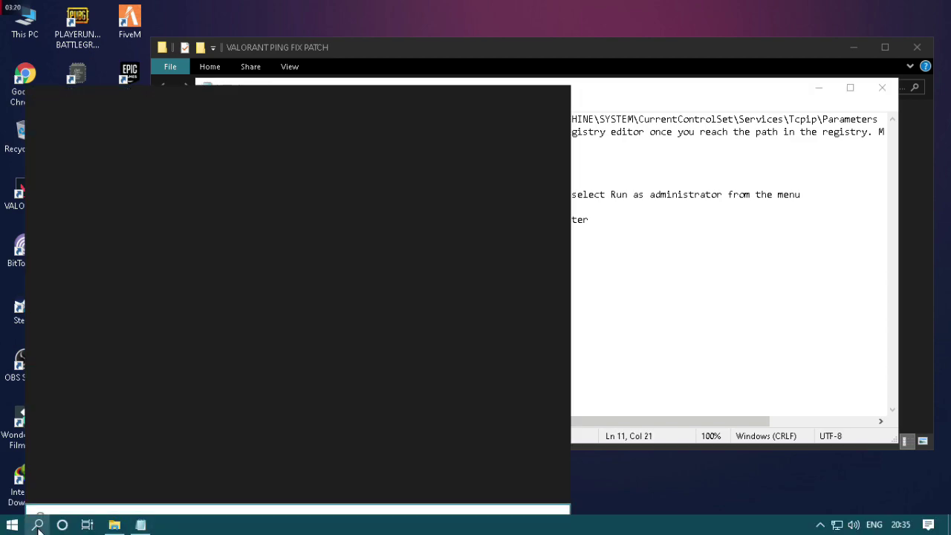
type("cmd")
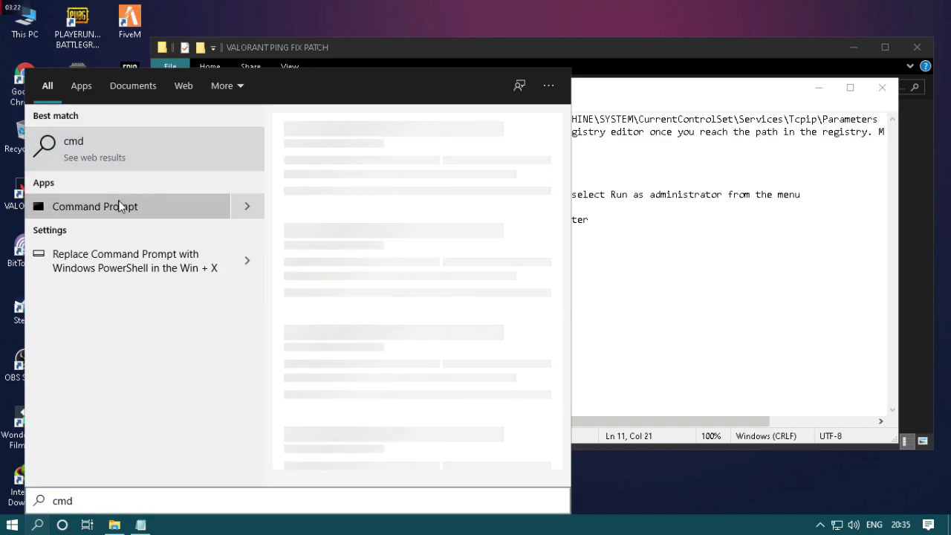
right_click(119, 206)
left_click(189, 215)
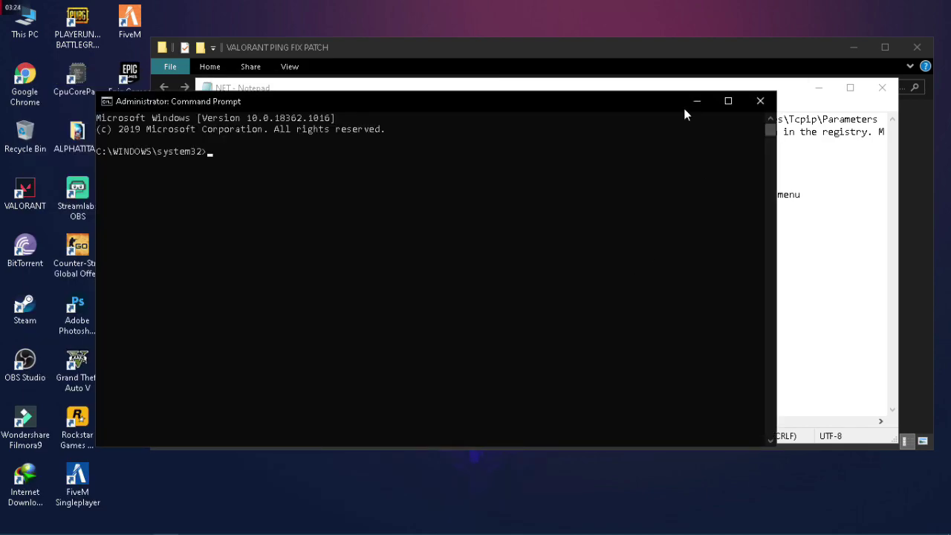
left_click(689, 105)
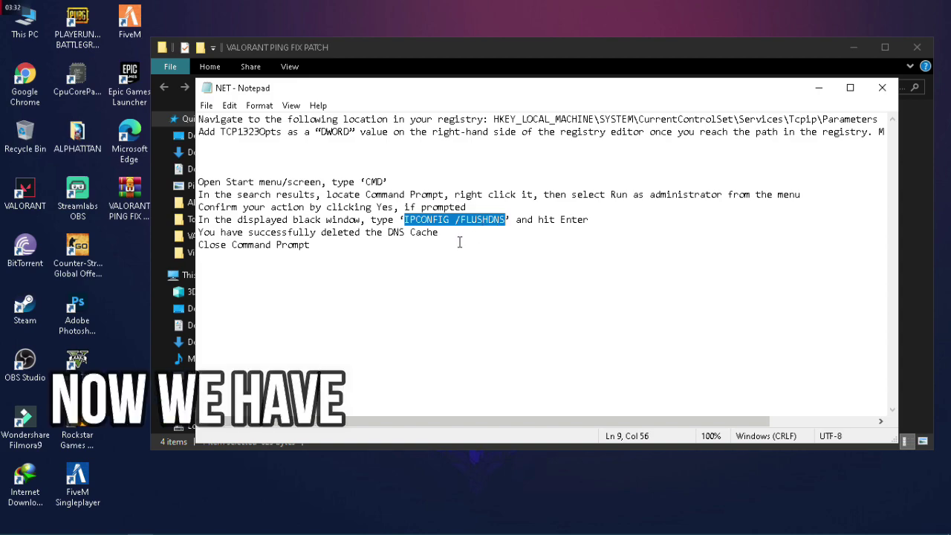
Close the instructions, run IPCONFIG /FLUSHDNS in the admin Command Prompt, then close it
left_click(881, 88)
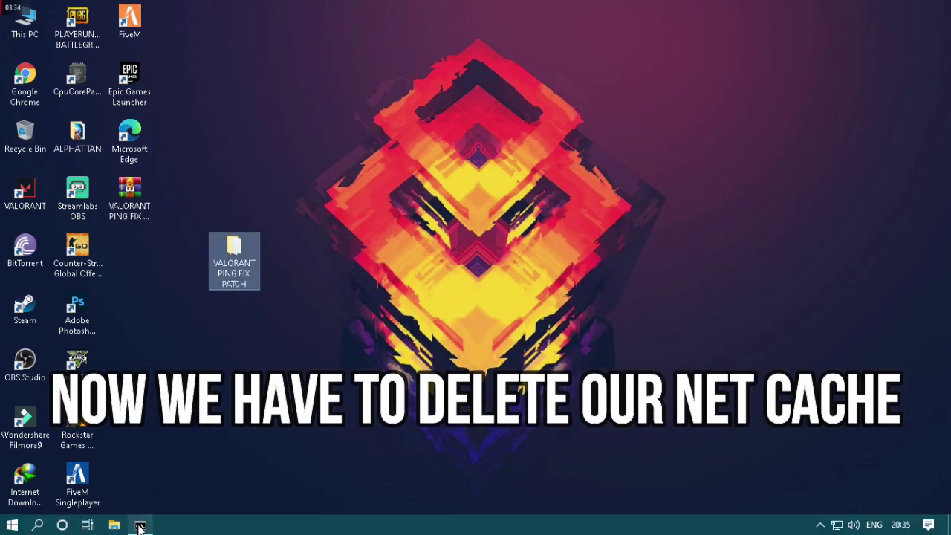
left_click(139, 525)
key("Return")
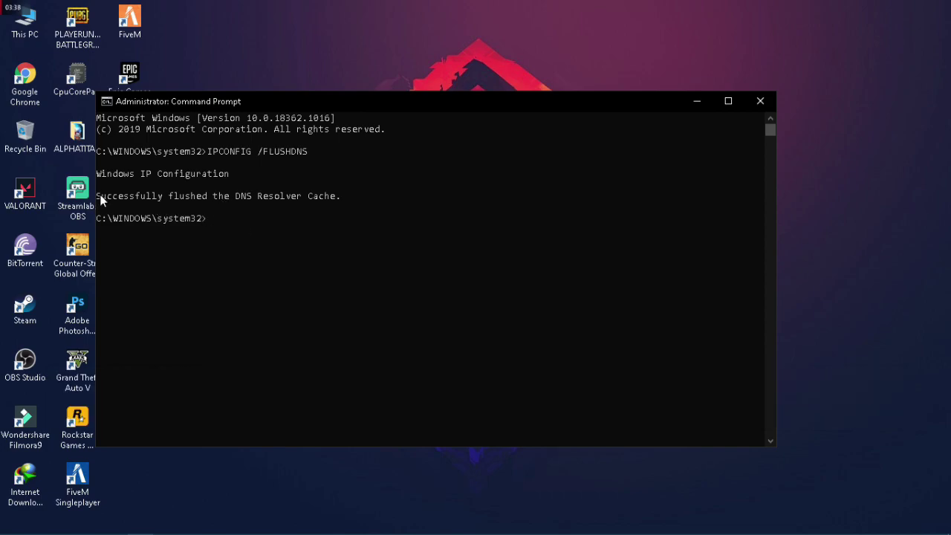
left_click(759, 102)
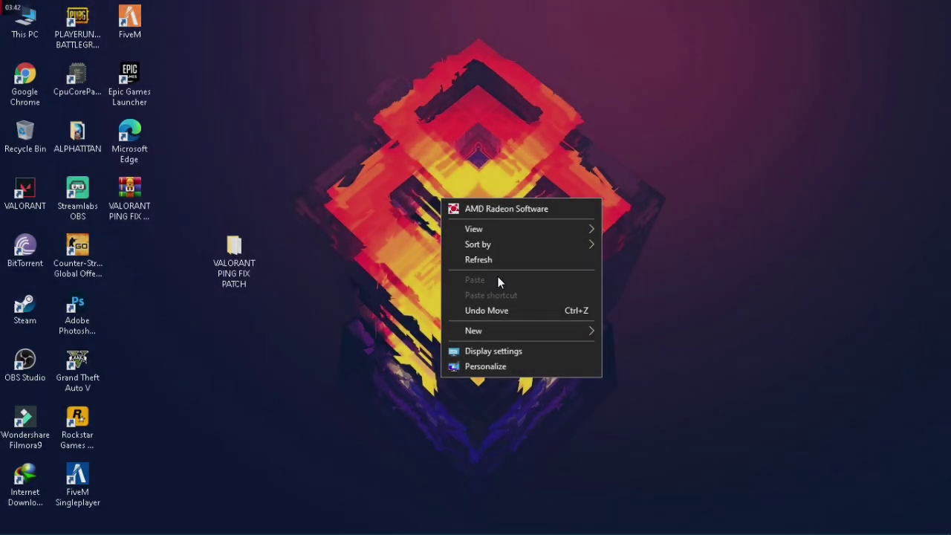
left_click(331, 287)
Open the Ping Optimize folder and merge Disable-Windows-10 into the registry
double_click(245, 256)
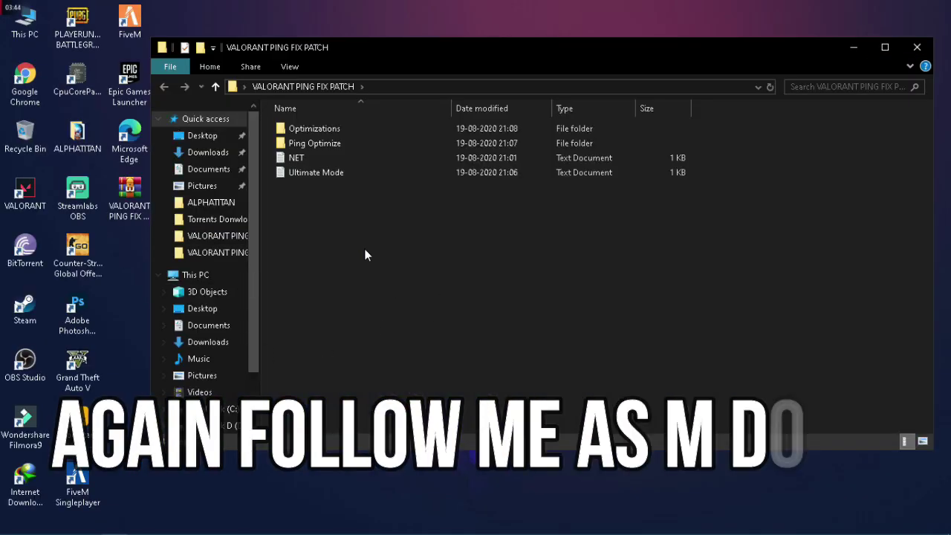
double_click(305, 145)
key("ctrl+a")
left_click(341, 189)
double_click(340, 128)
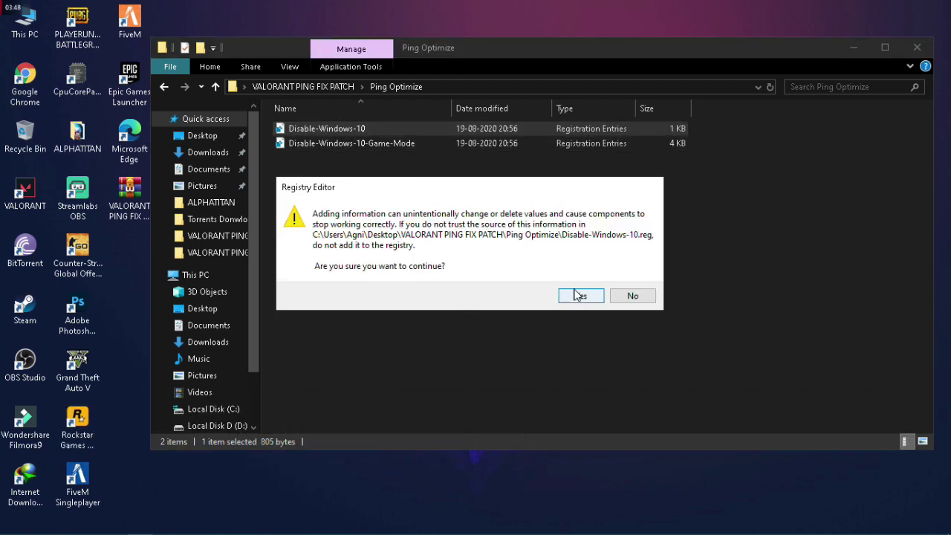
left_click(580, 295)
left_click(628, 275)
Merge Disable-Windows-10-Game-Mode into the registry and close File Explorer
left_click(368, 146)
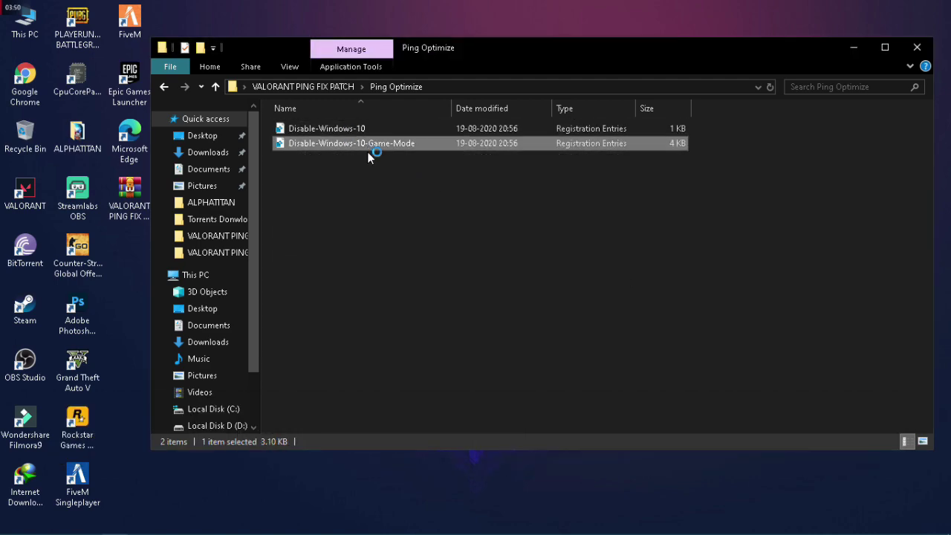
double_click(367, 146)
left_click(580, 296)
left_click(624, 278)
left_click(916, 48)
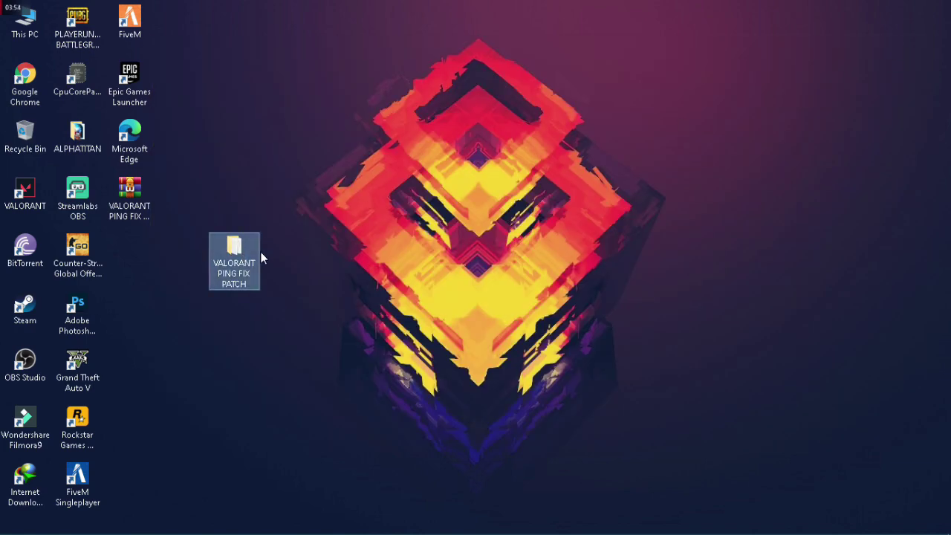
Open the patch's Optimizations folder and refresh its listing
double_click(245, 266)
left_click(335, 133)
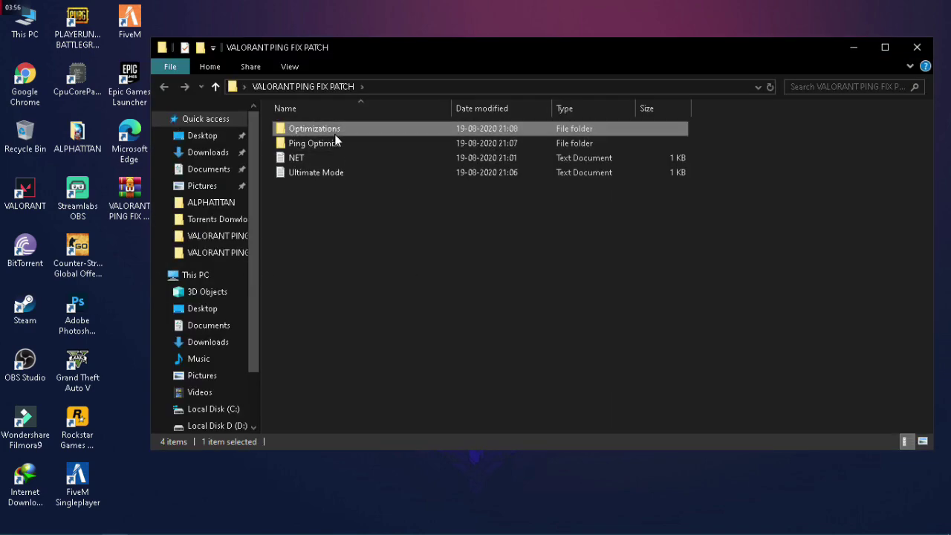
double_click(324, 132)
left_click_drag(348, 246, 346, 144)
right_click(364, 208)
left_click(407, 283)
Merge ValorantHighPriority from the Valorant Process priority folder into the registry
double_click(354, 132)
left_click(358, 235)
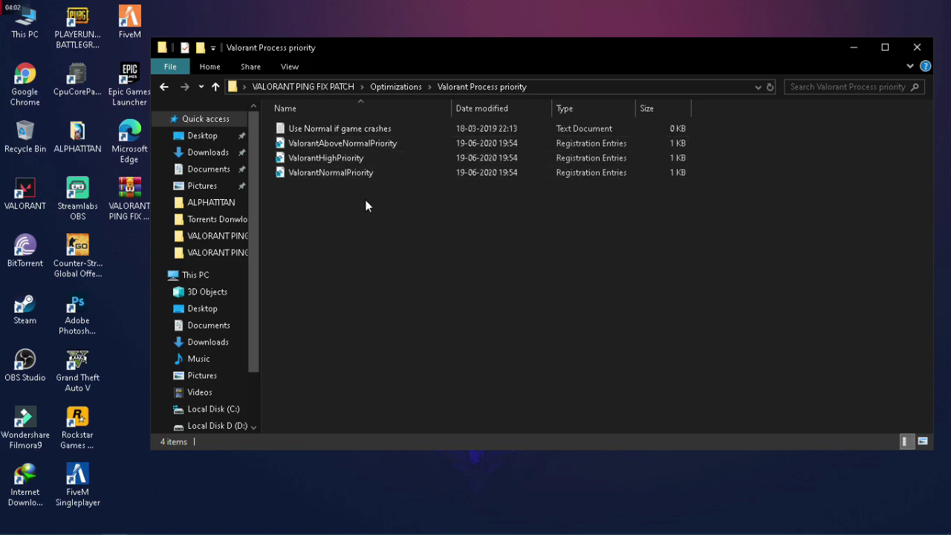
double_click(355, 158)
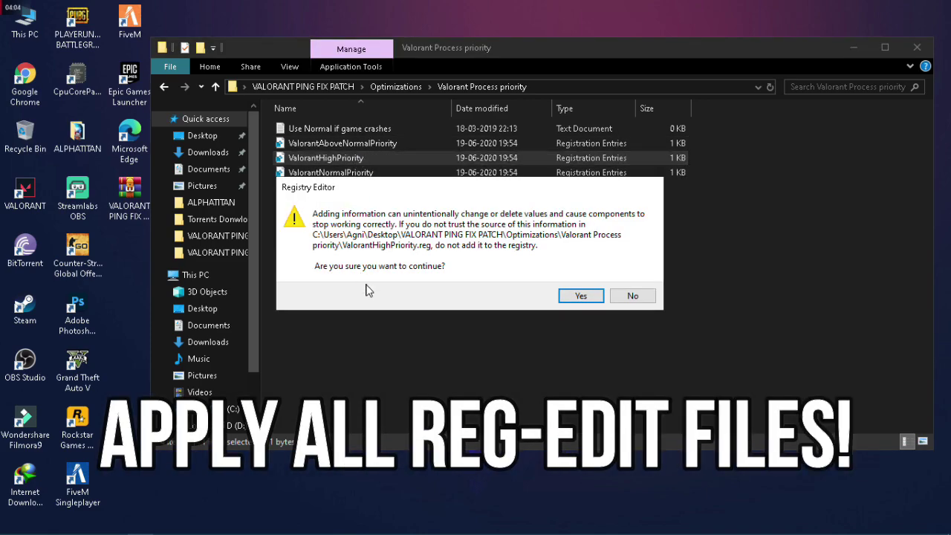
left_click(573, 297)
left_click(571, 306)
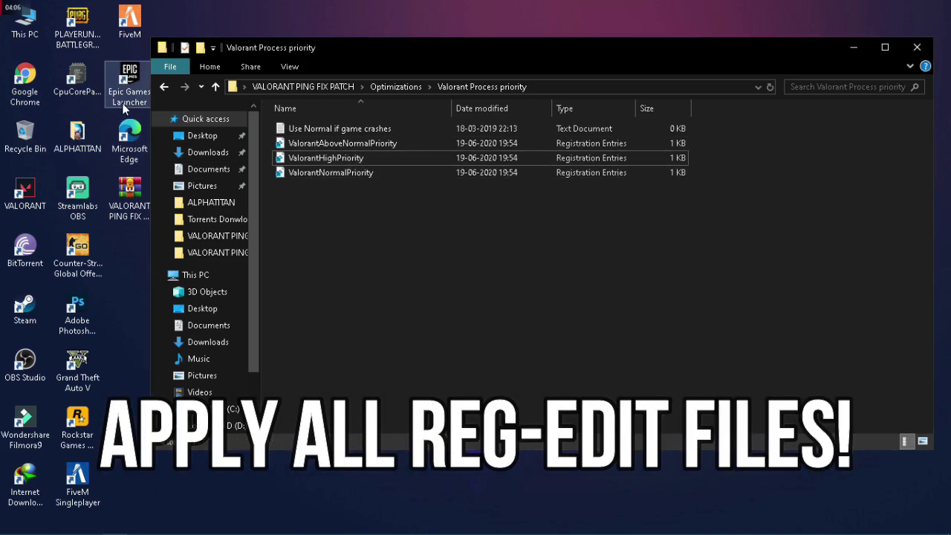
In Reg Optimization Fixes, merge Disable DVR 1 and Disable DVR 2 into the registry
left_click(163, 87)
double_click(311, 149)
left_click_drag(308, 257, 316, 223)
double_click(297, 127)
left_click(584, 295)
left_click(631, 281)
double_click(327, 143)
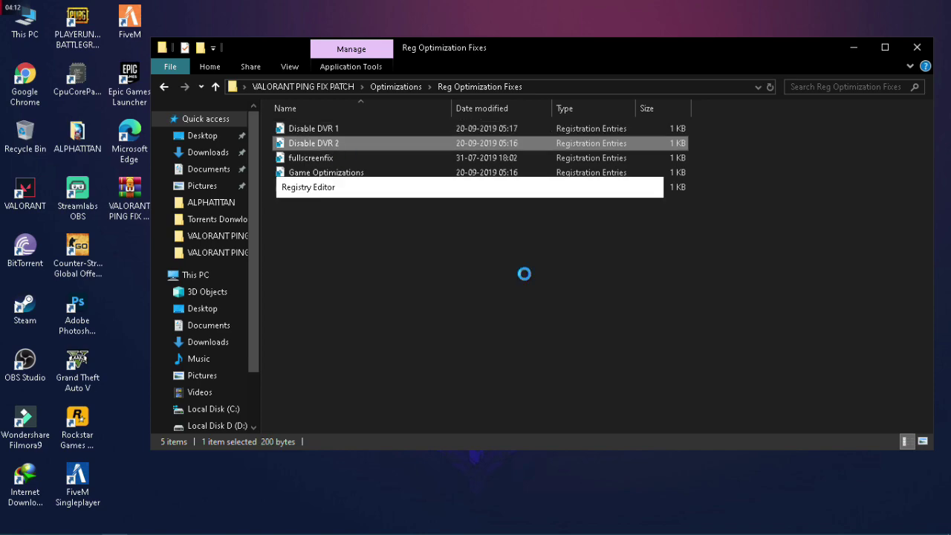
left_click(576, 294)
left_click(609, 285)
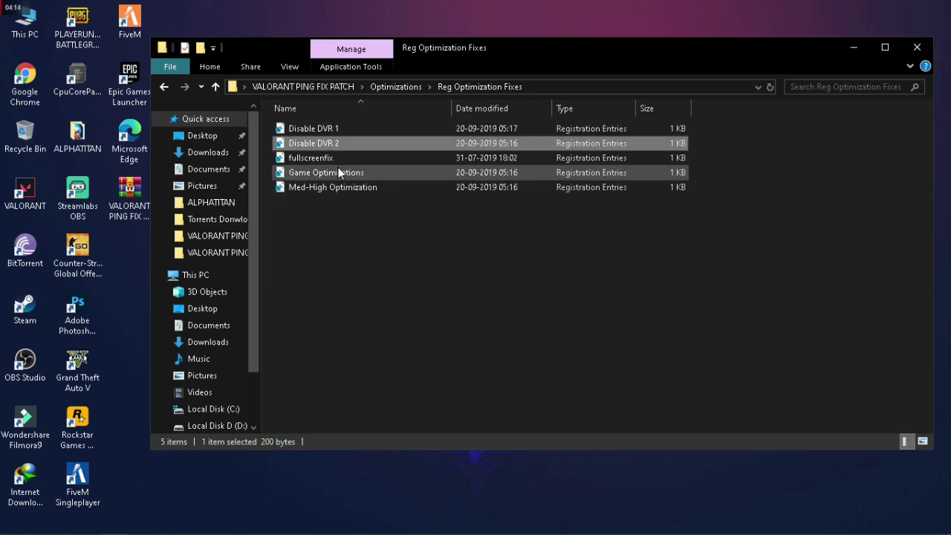
Merge fullscreenfix, Game Optimizations and Med-High Optimization into the registry
double_click(334, 158)
left_click(576, 297)
left_click(616, 281)
double_click(359, 172)
left_click(581, 296)
left_click(632, 280)
double_click(331, 188)
left_click(583, 296)
left_click(632, 281)
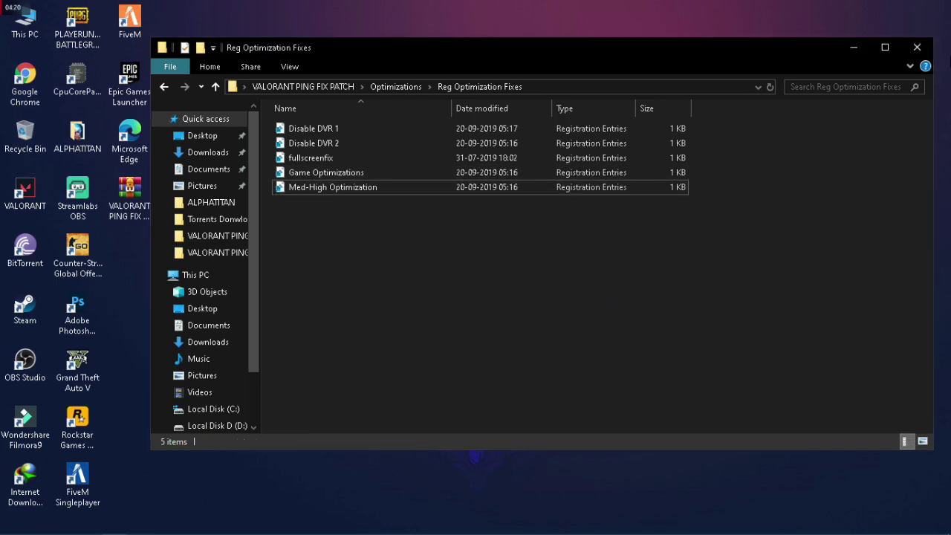
Close File Explorer and acknowledge the final registry merge success message
left_click(918, 47)
right_click(546, 137)
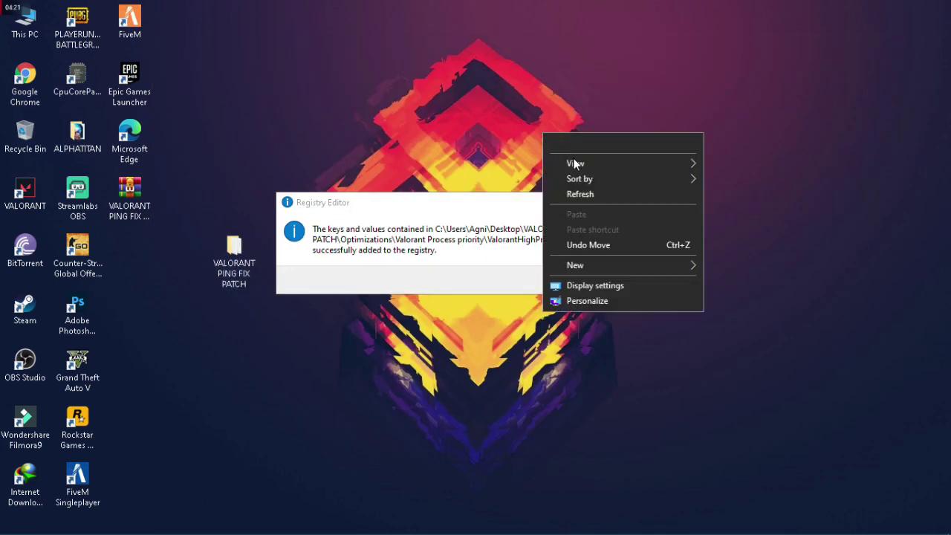
left_click(609, 233)
left_click(632, 280)
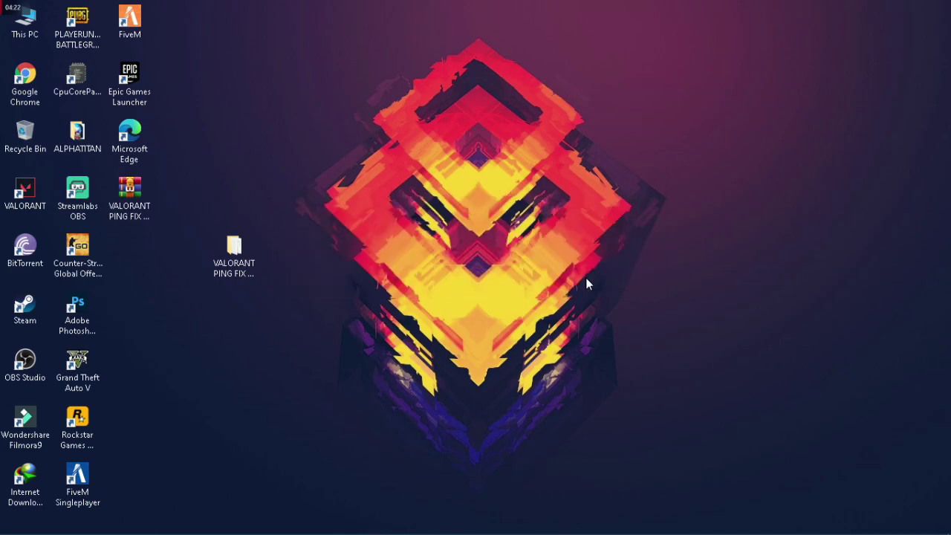
Reopen the VALORANT PING FIX PATCH folder, browse its subfolders, and close it
double_click(253, 257)
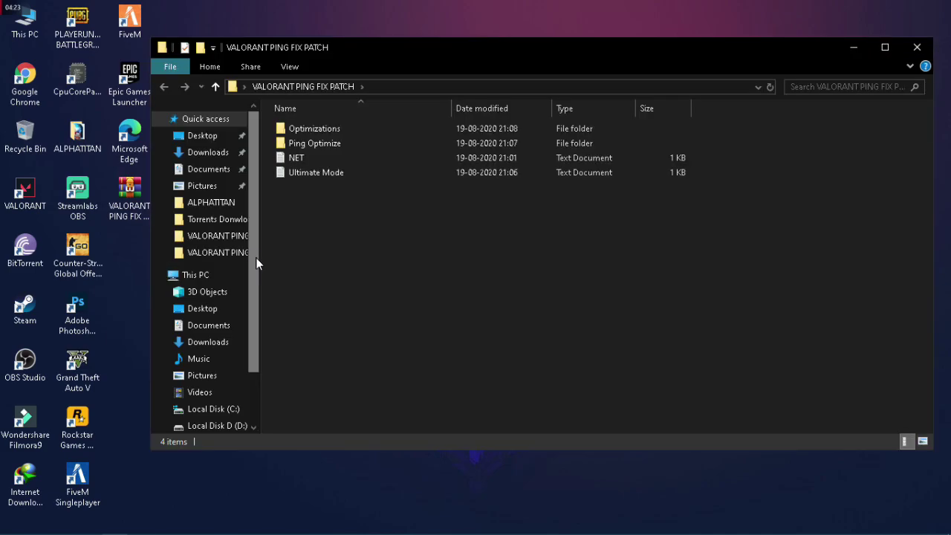
left_click(296, 143)
left_click(294, 130)
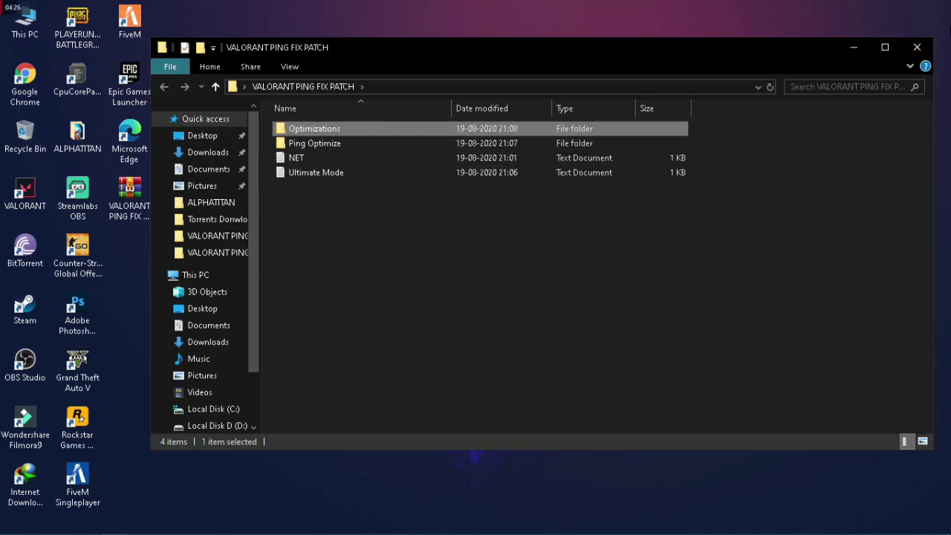
left_click(926, 49)
Search 'device', open Device Manager, and open the Realtek network adapter's properties
left_click(37, 524)
type("d")
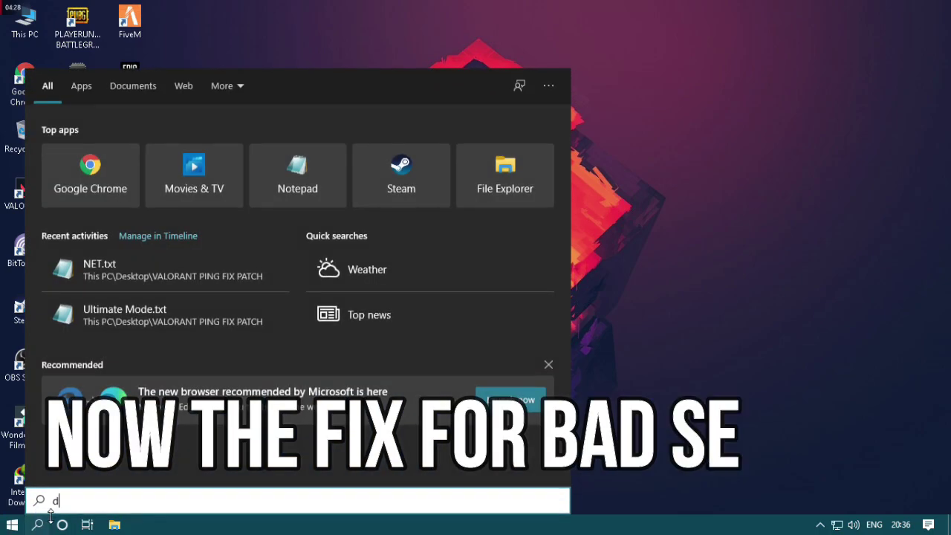
type("evice")
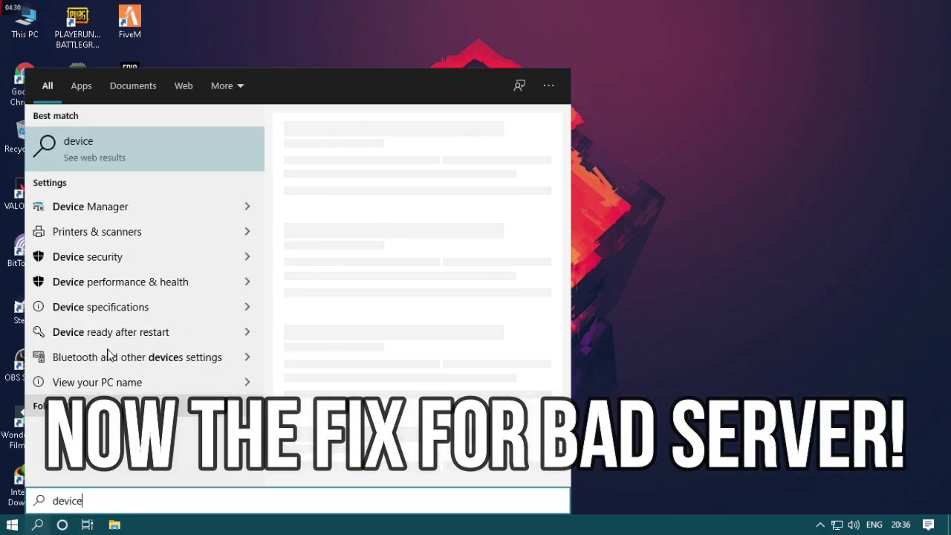
left_click(106, 217)
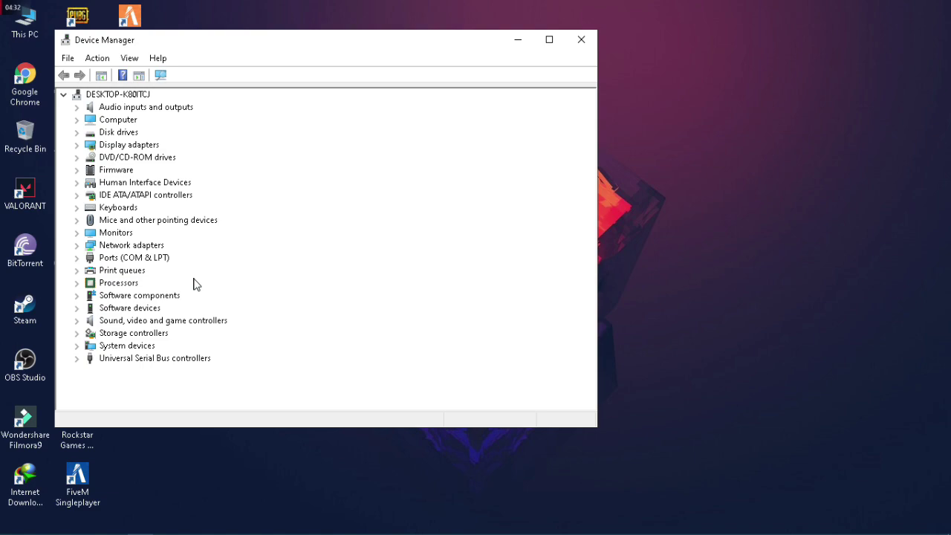
left_click(76, 245)
right_click(151, 258)
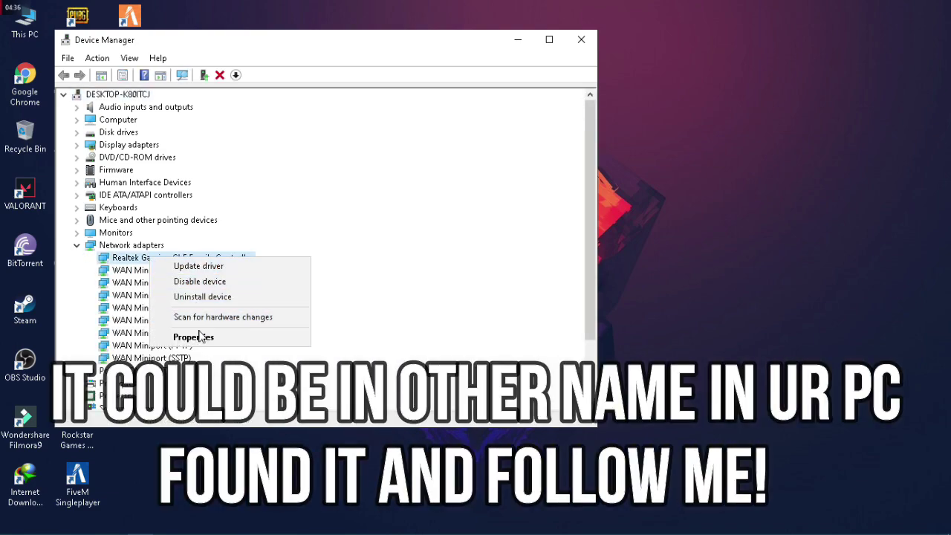
left_click(199, 336)
On the Advanced tab, set Energy-Efficient Ethernet to Enabled and confirm
left_click(304, 111)
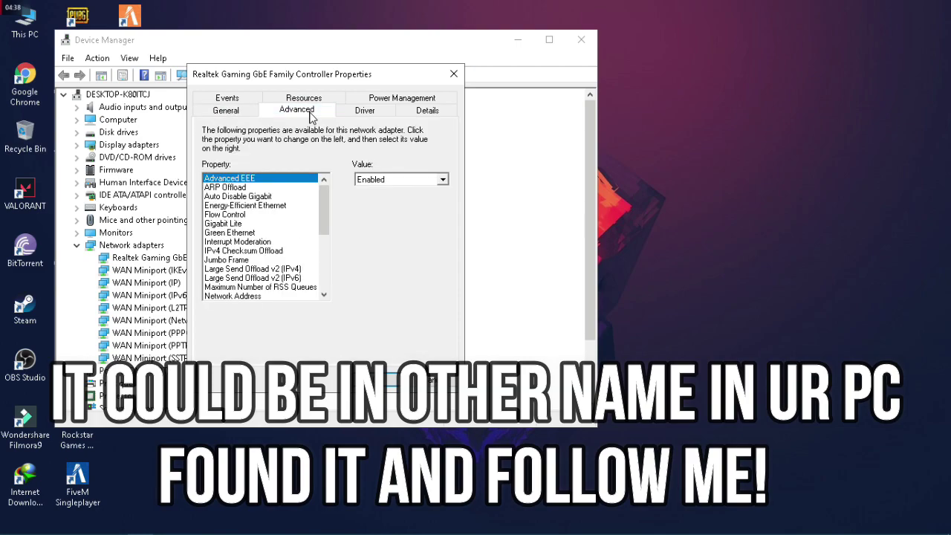
left_click(260, 206)
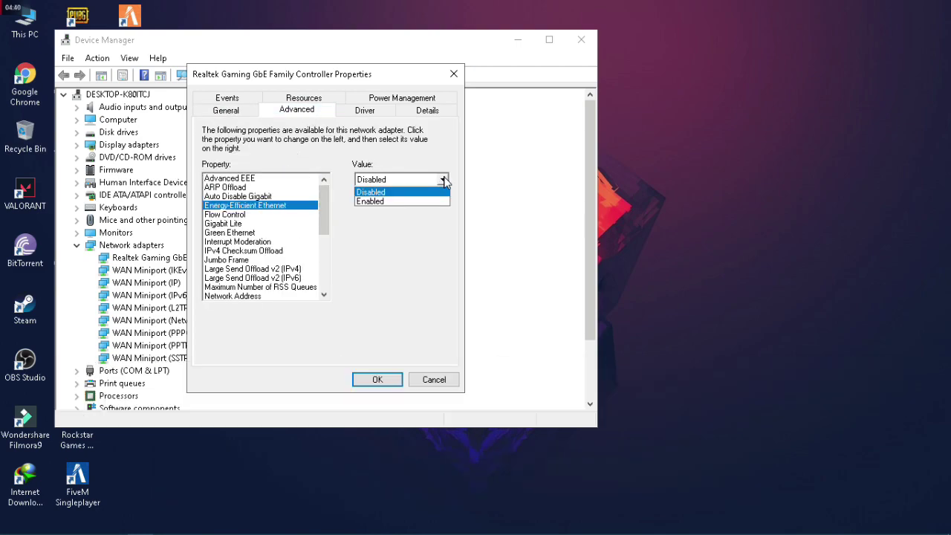
left_click(378, 201)
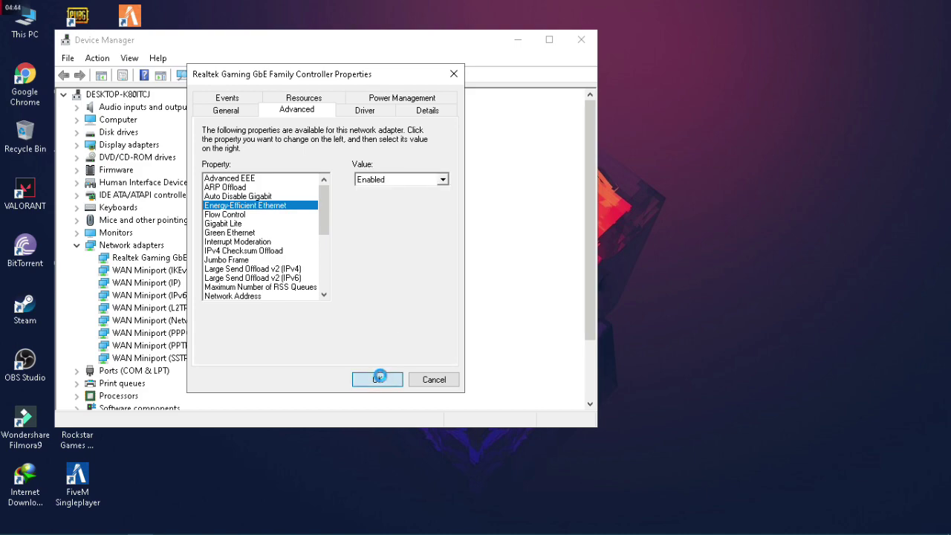
key("Return")
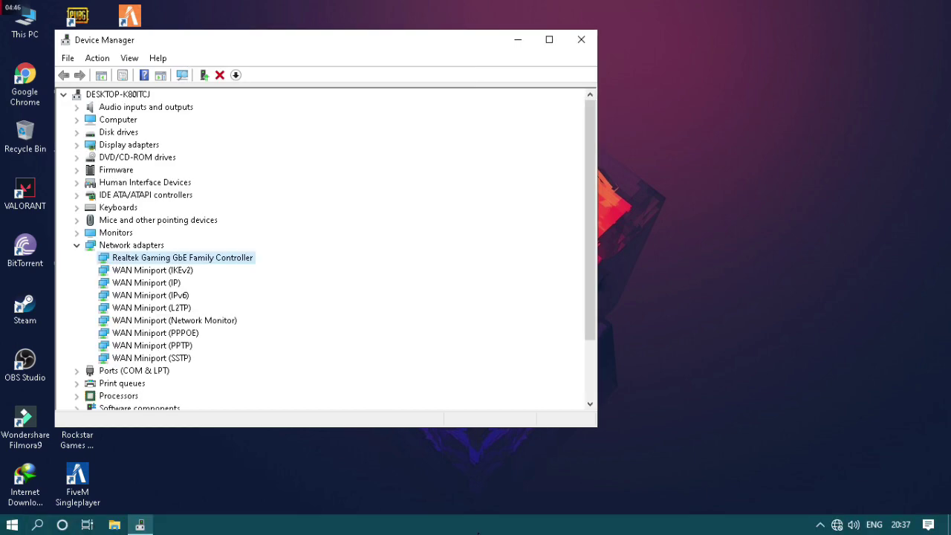
mouse_move(832, 527)
Close Device Manager, refresh the desktop, and reposition the patch folder icon
left_click(586, 43)
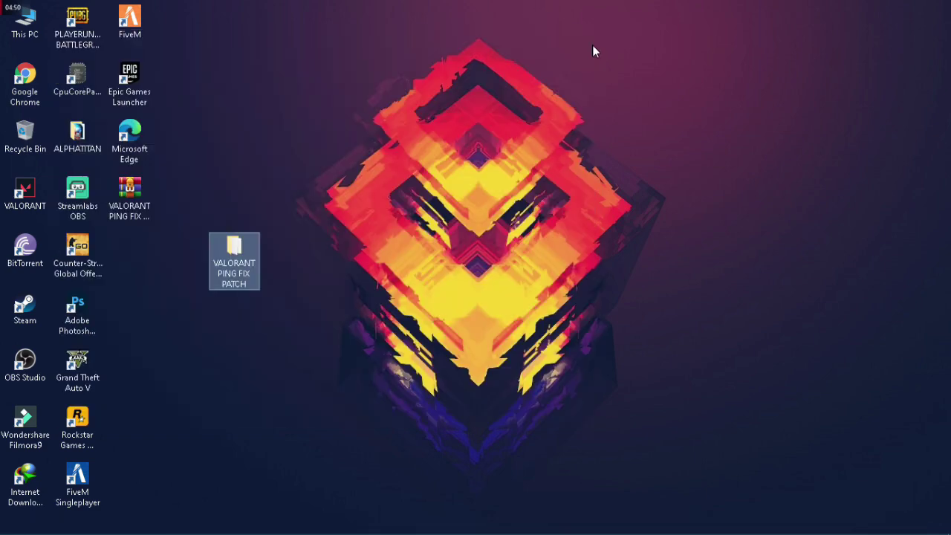
right_click(582, 58)
left_click(653, 117)
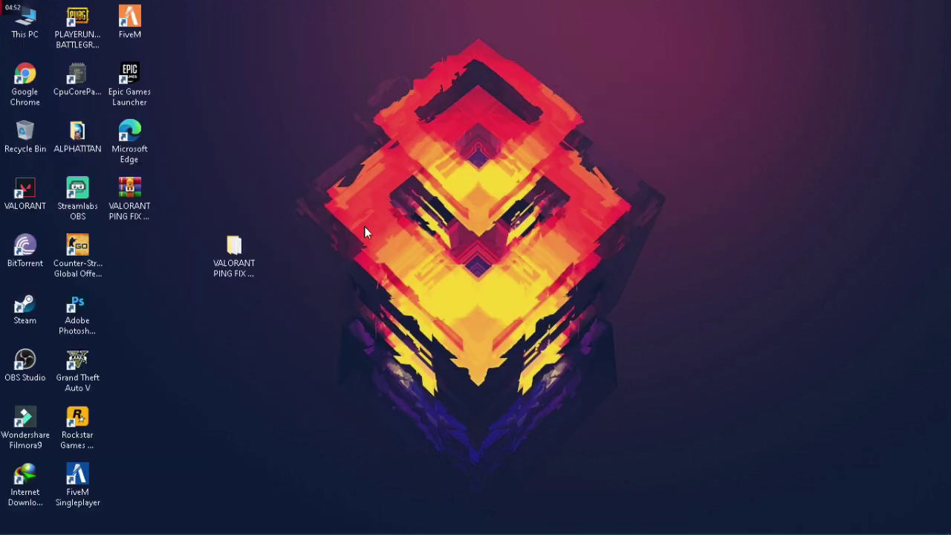
left_click_drag(233, 260, 129, 256)
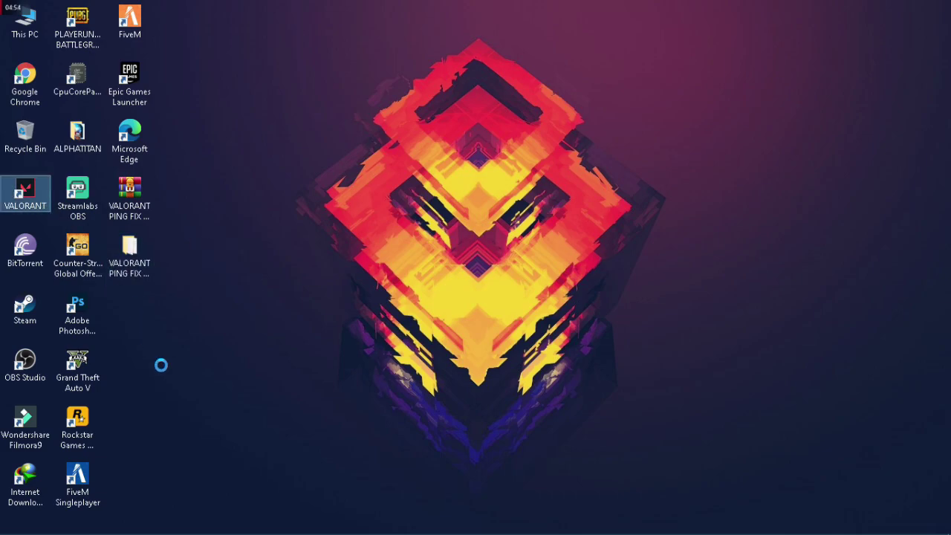
Open the VALORANT shortcut's file location and bring up RiotClientServices properties
key("shift+F10")
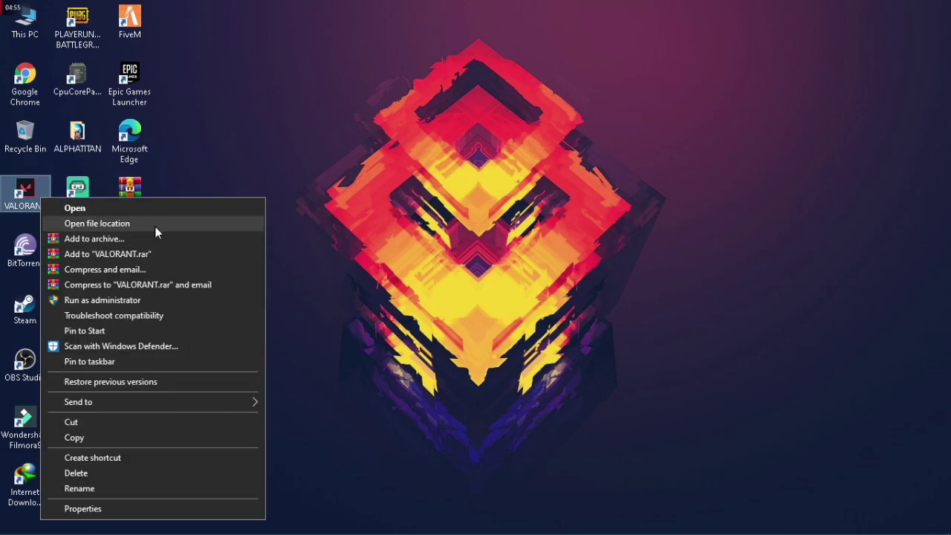
left_click(154, 225)
left_click(372, 376)
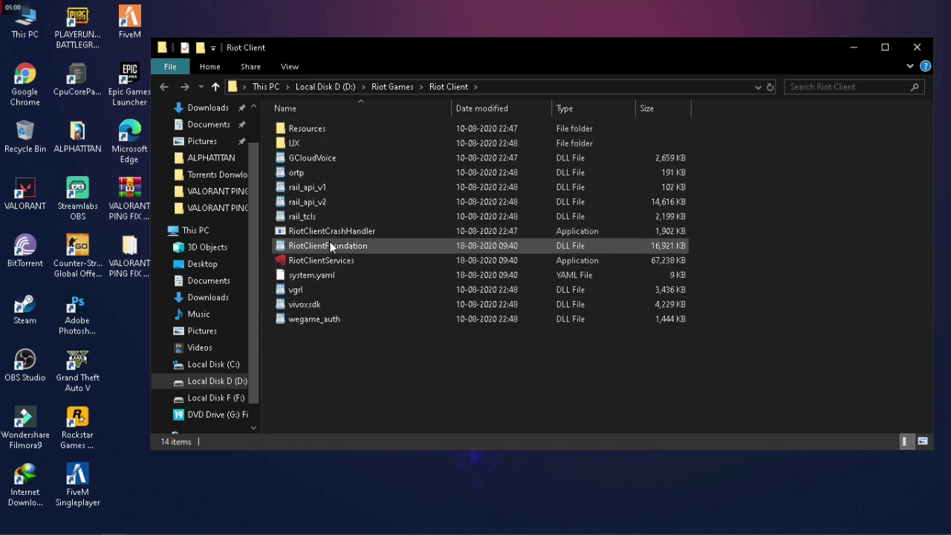
right_click(333, 260)
left_click(380, 523)
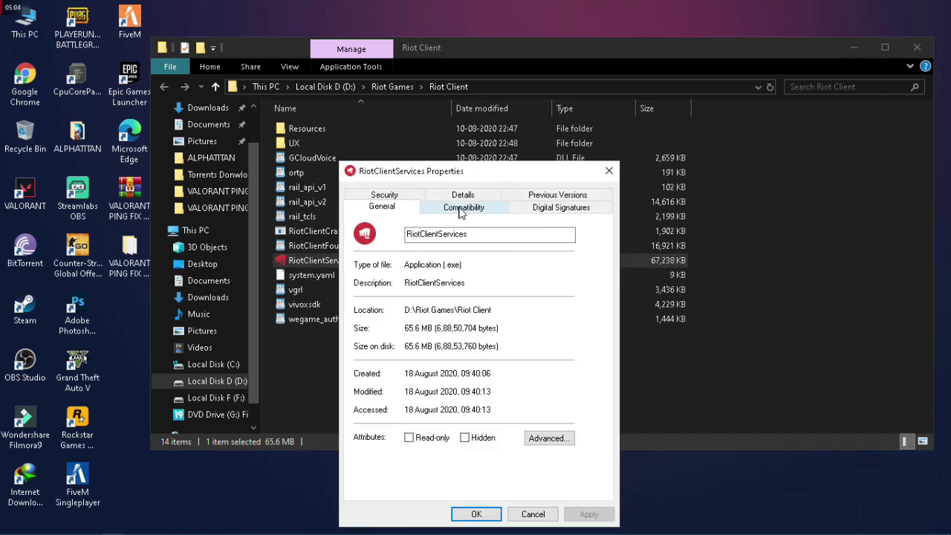
On the Compatibility tab, enable compatibility mode for Windows 7
left_click(460, 211)
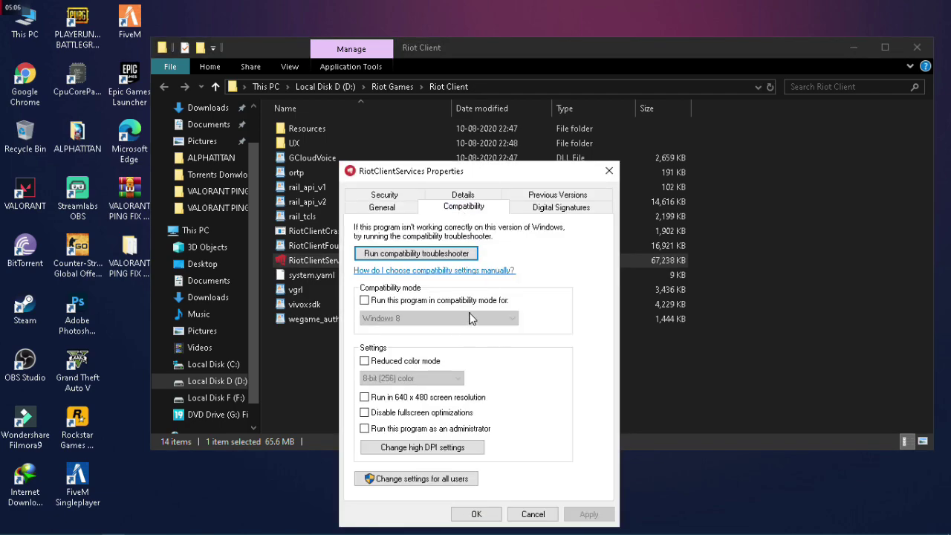
left_click(452, 304)
left_click(451, 318)
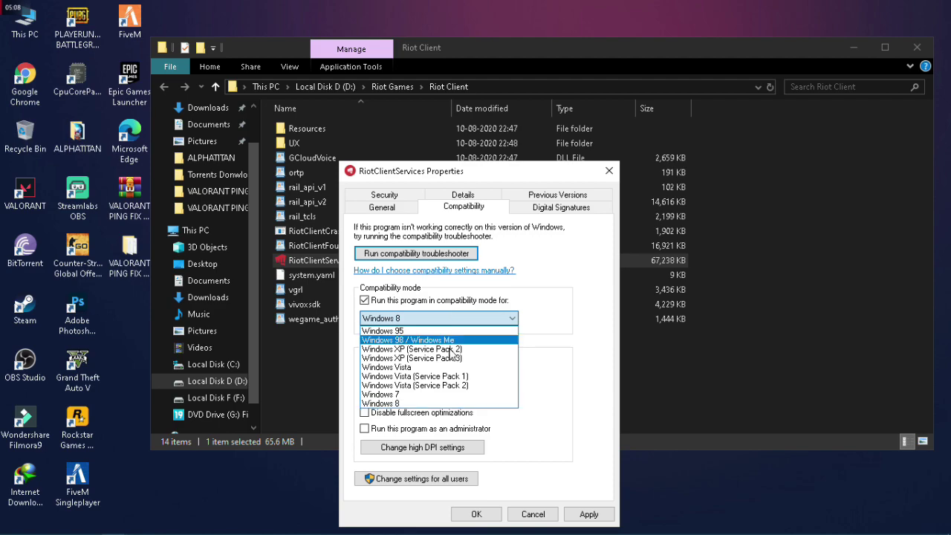
left_click(417, 402)
left_click(418, 398)
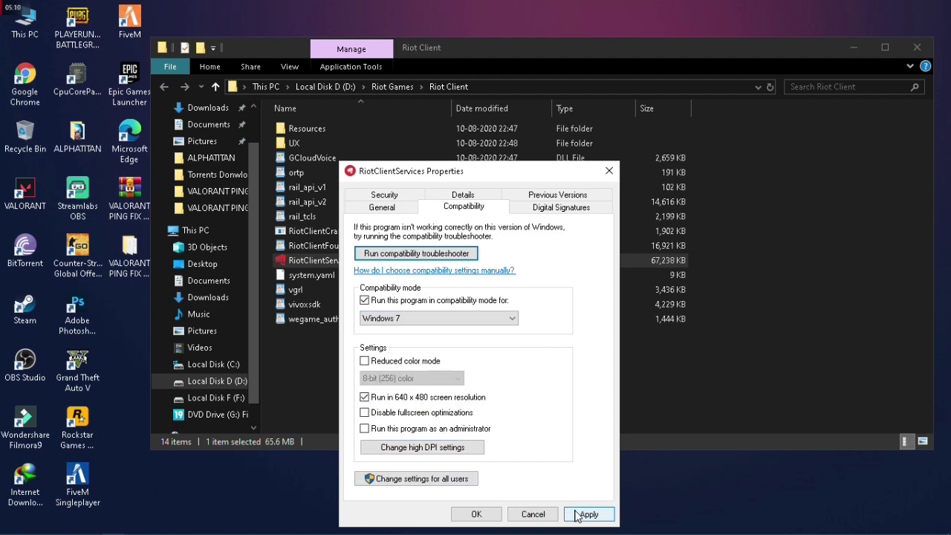
Set Windows 7 compatibility mode for all users and save the properties
left_click(424, 480)
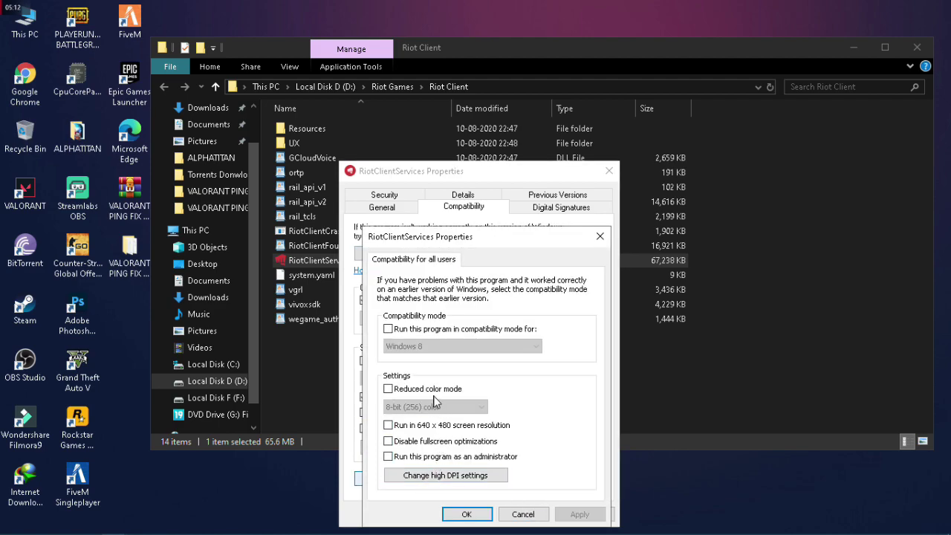
left_click(429, 331)
left_click(442, 348)
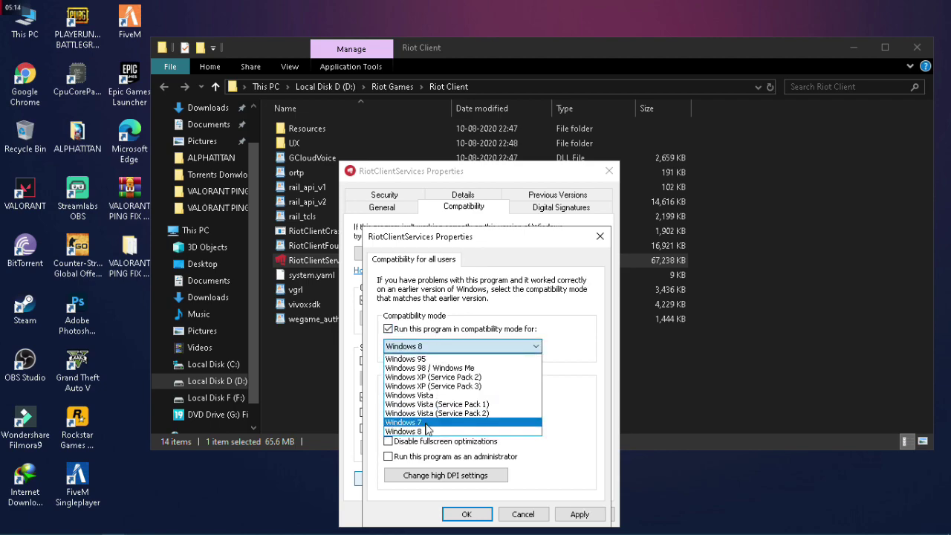
left_click(444, 427)
left_click(469, 513)
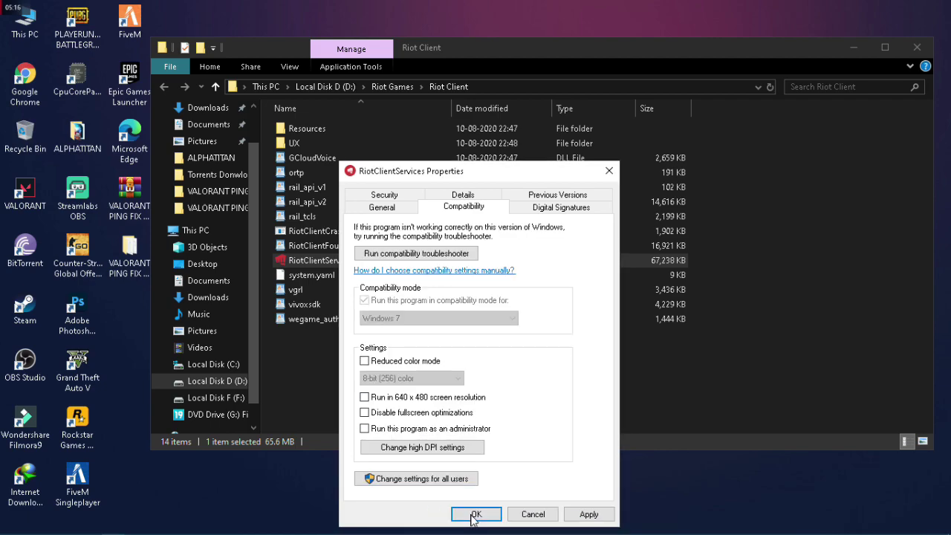
left_click(474, 514)
Close the Riot Client folder, refresh the desktop, and show the hidden notification icons
left_click(918, 51)
right_click(382, 131)
left_click(411, 190)
right_click(410, 192)
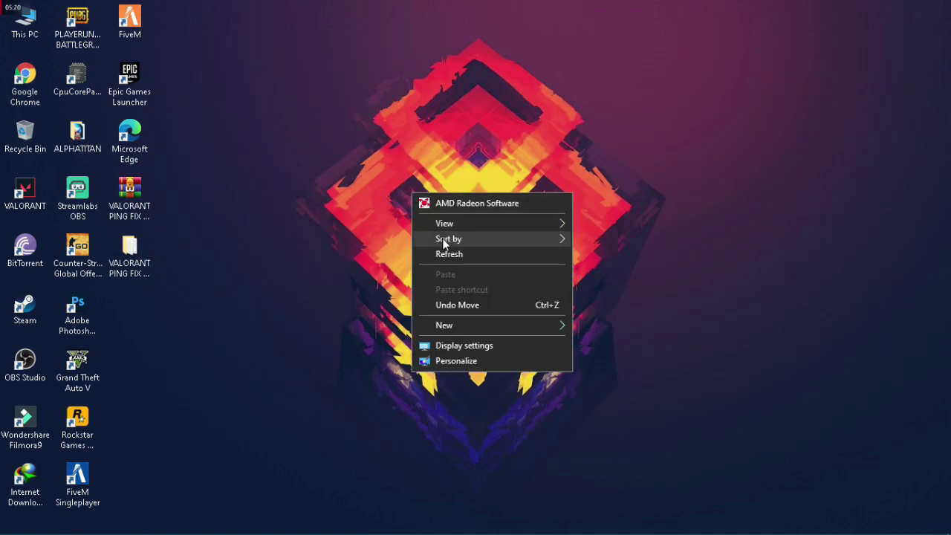
left_click(446, 254)
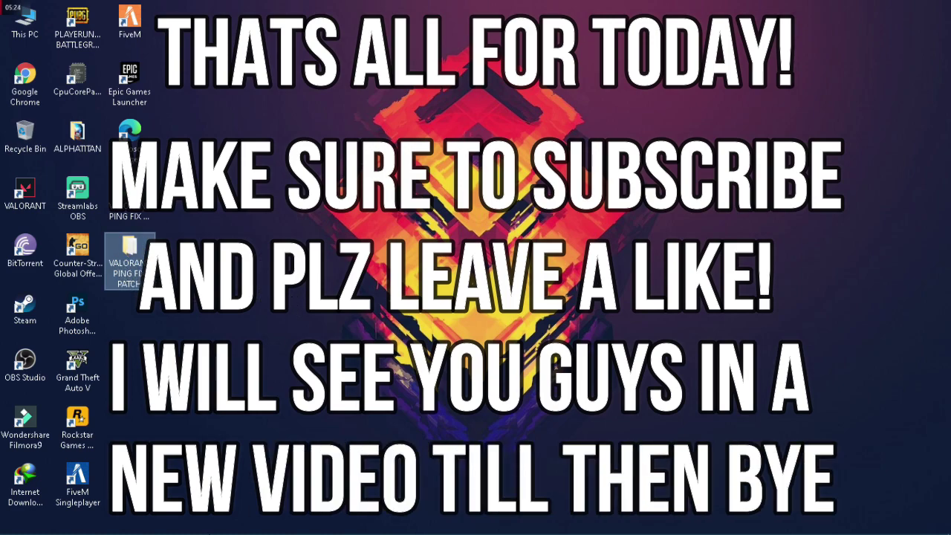
mouse_move(168, 527)
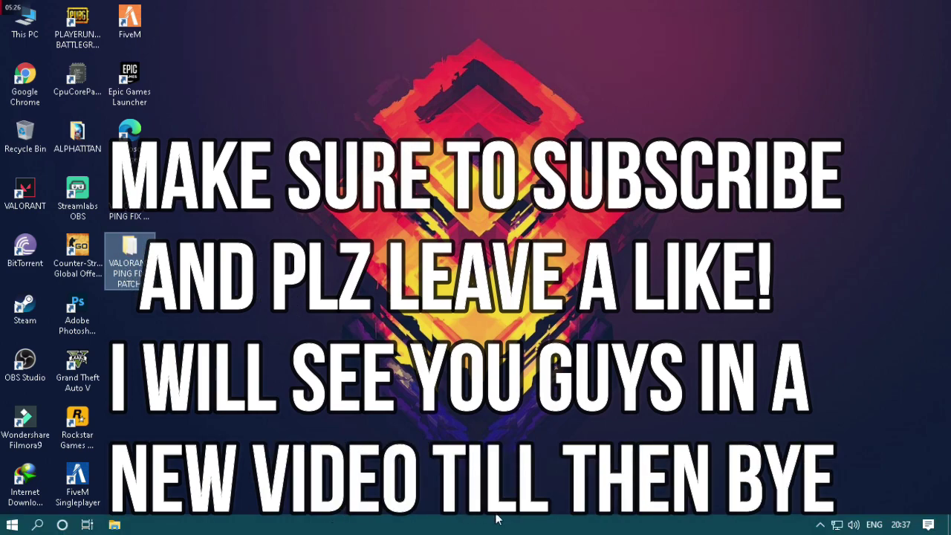
left_click(819, 525)
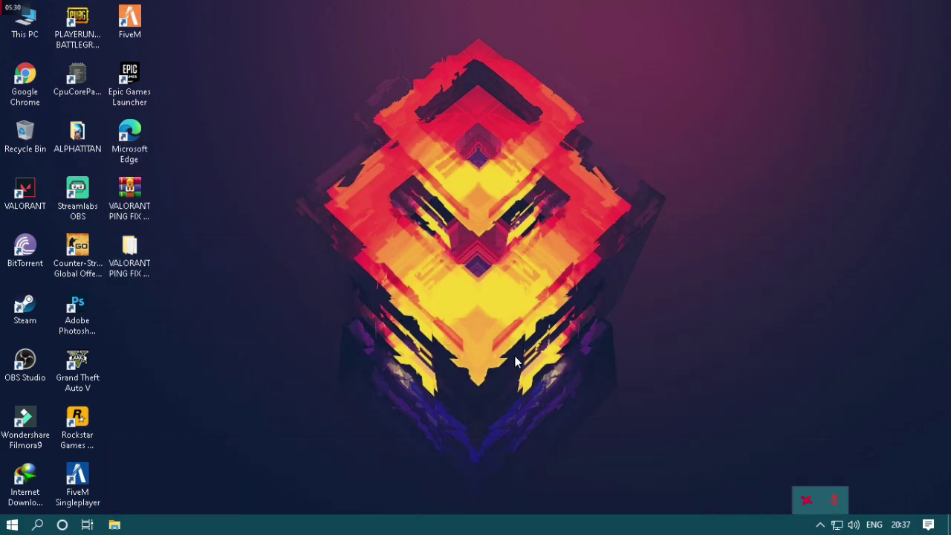